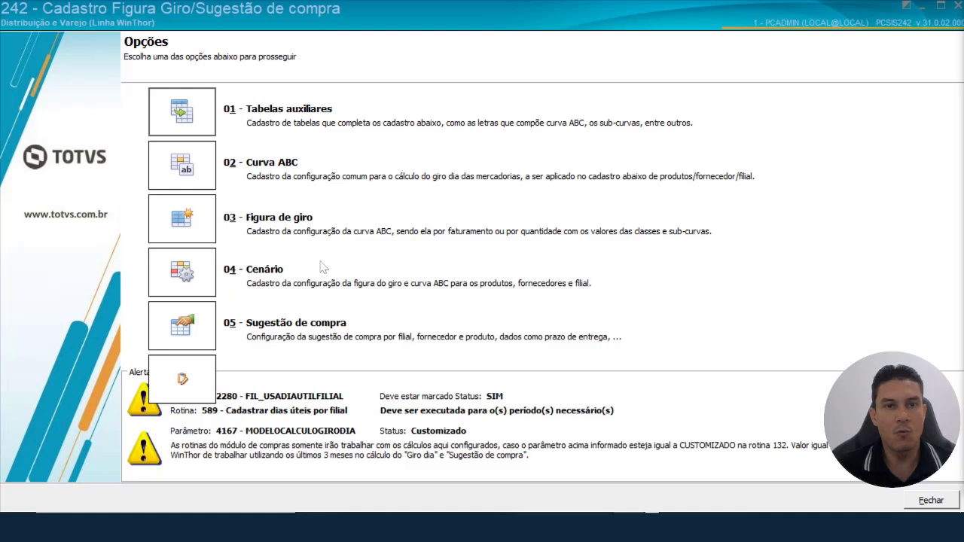
Step: Review the registered curves A to D under Tabelas auxiliares > Curvas, including the row for adding a new curve
click(193, 113)
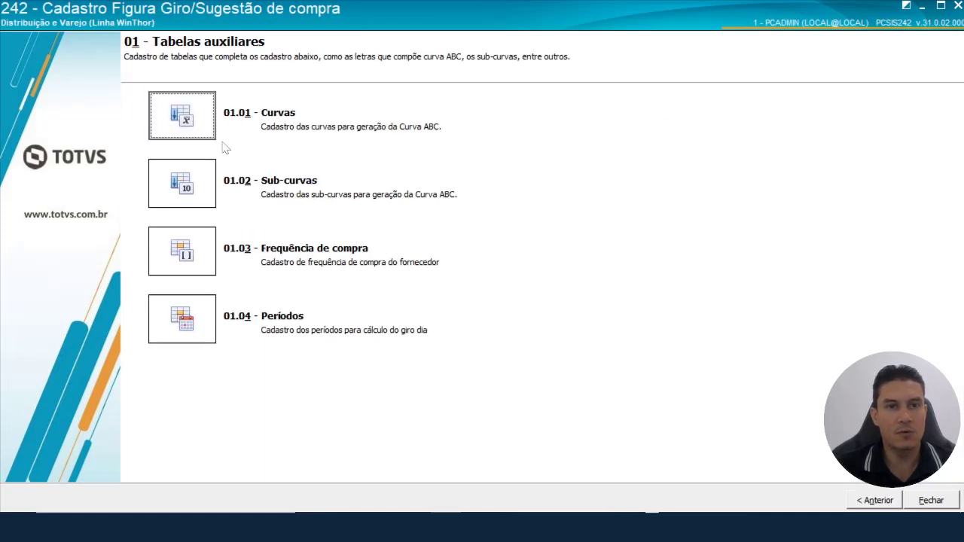
click(189, 118)
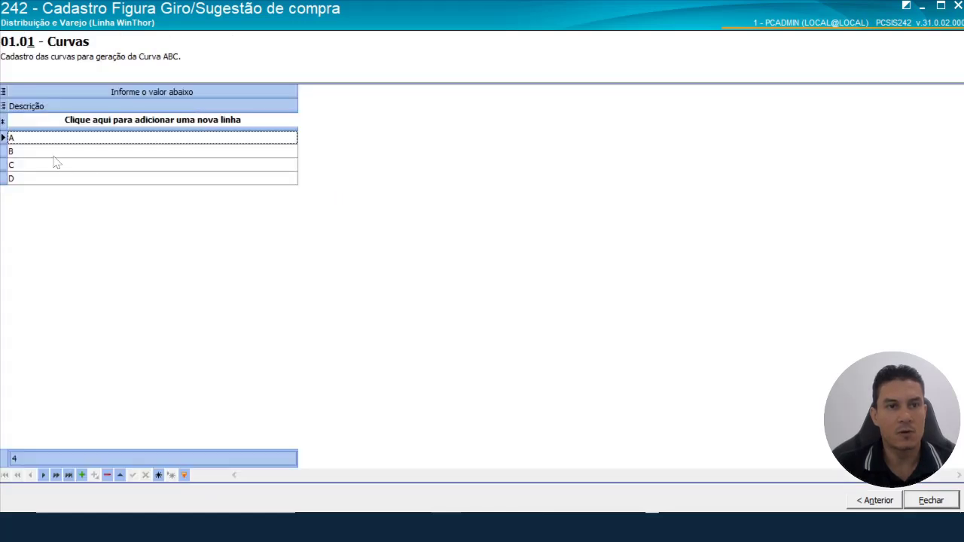
click(41, 156)
click(44, 166)
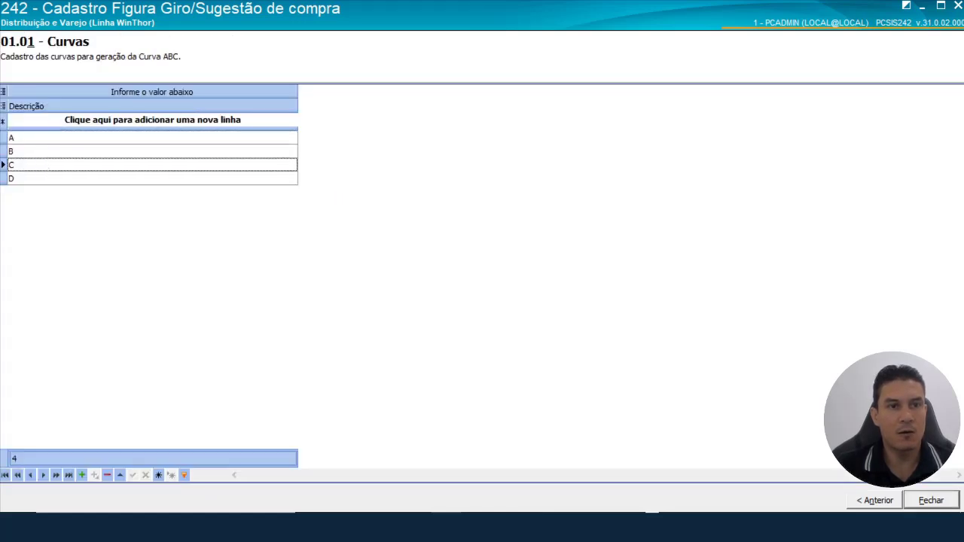
click(43, 180)
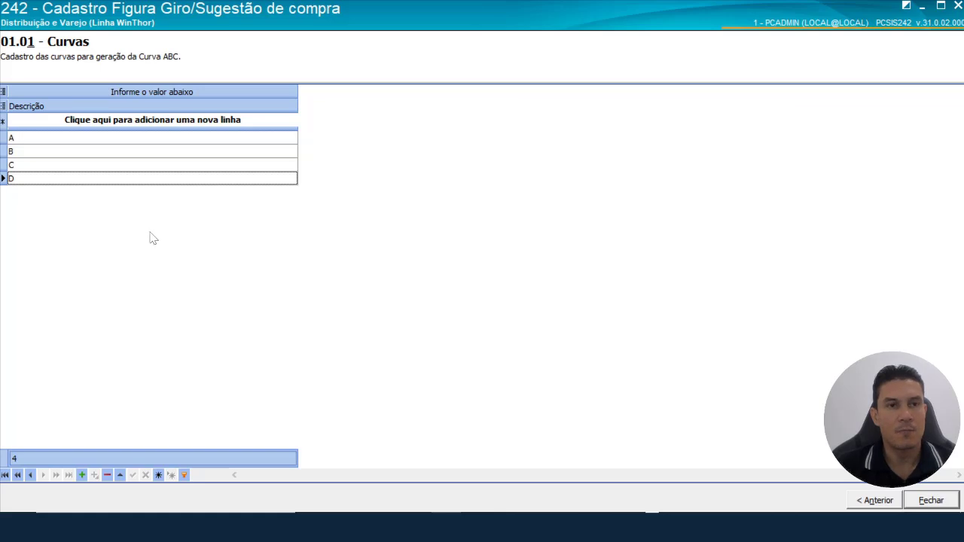
click(55, 122)
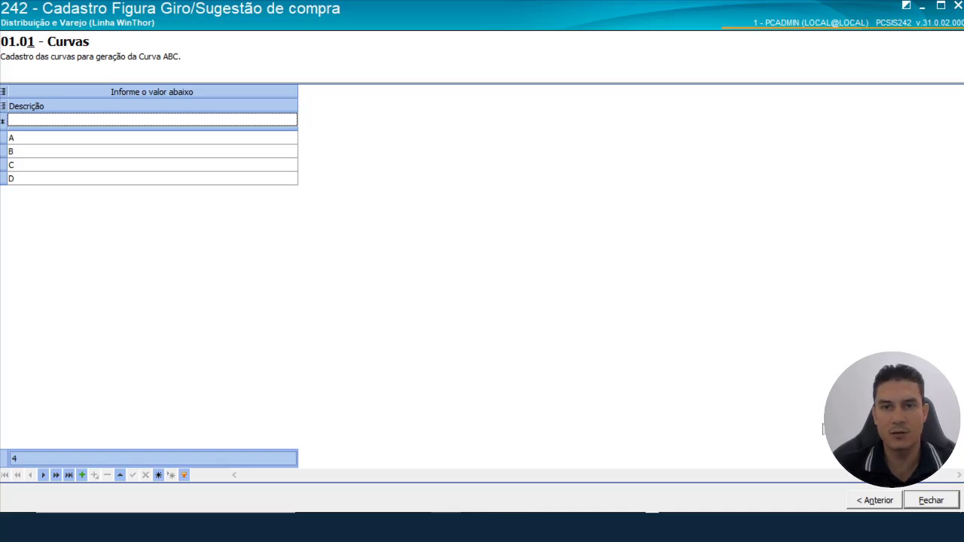
click(139, 233)
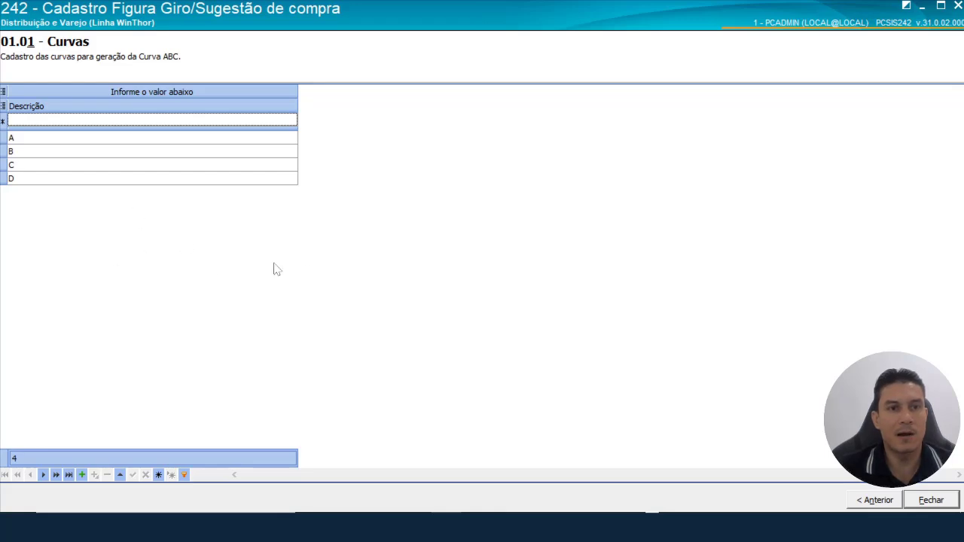
click(878, 501)
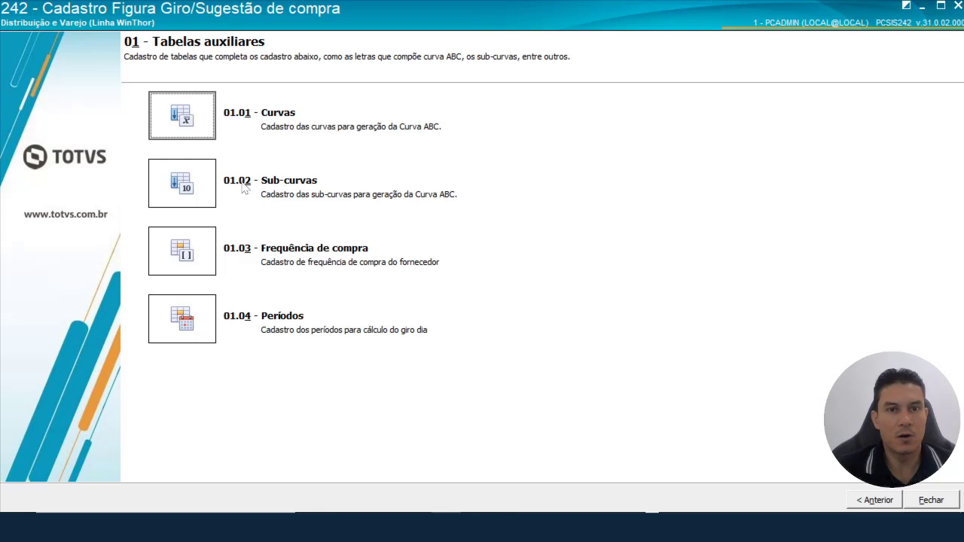
Step: Review the registered entries in the Sub-curvas auxiliary table, leaving their descriptions unedited
click(188, 192)
click(87, 152)
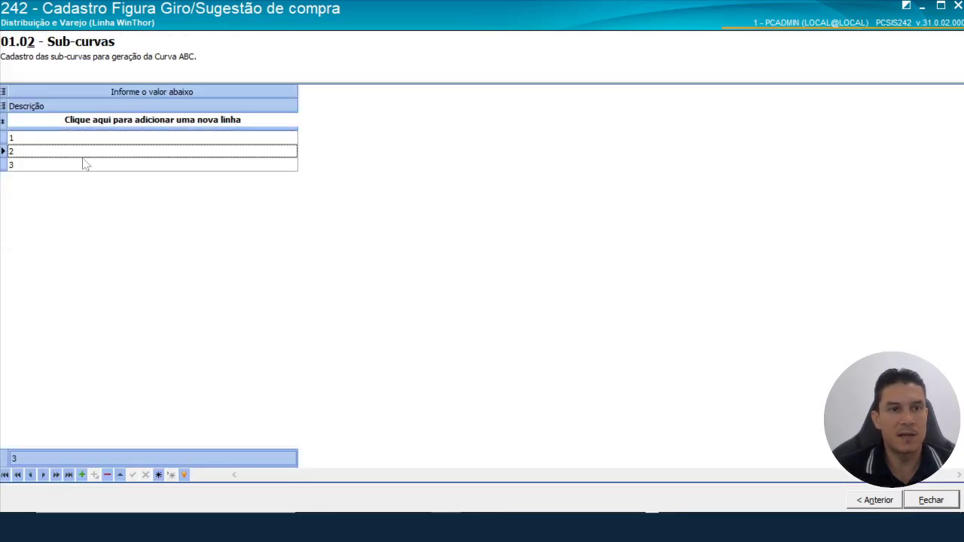
click(85, 164)
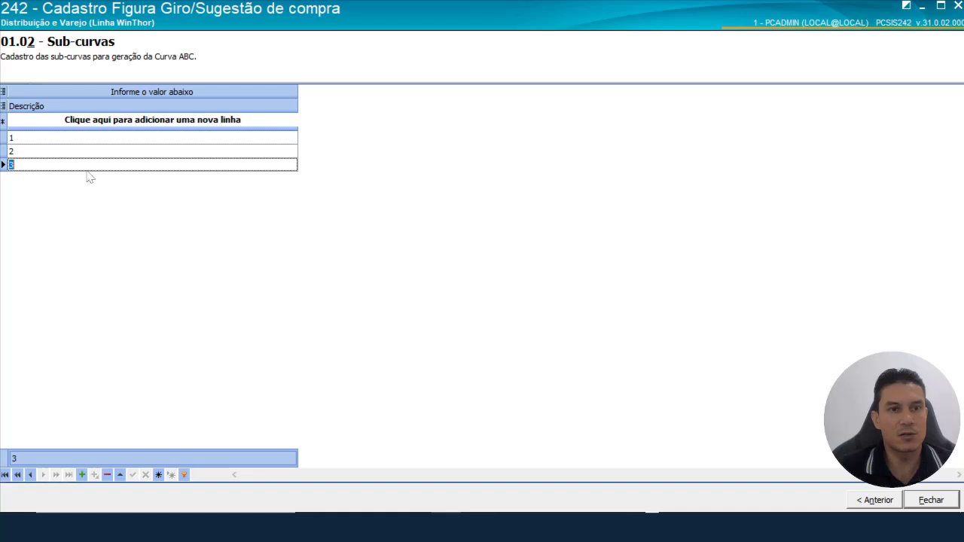
click(143, 156)
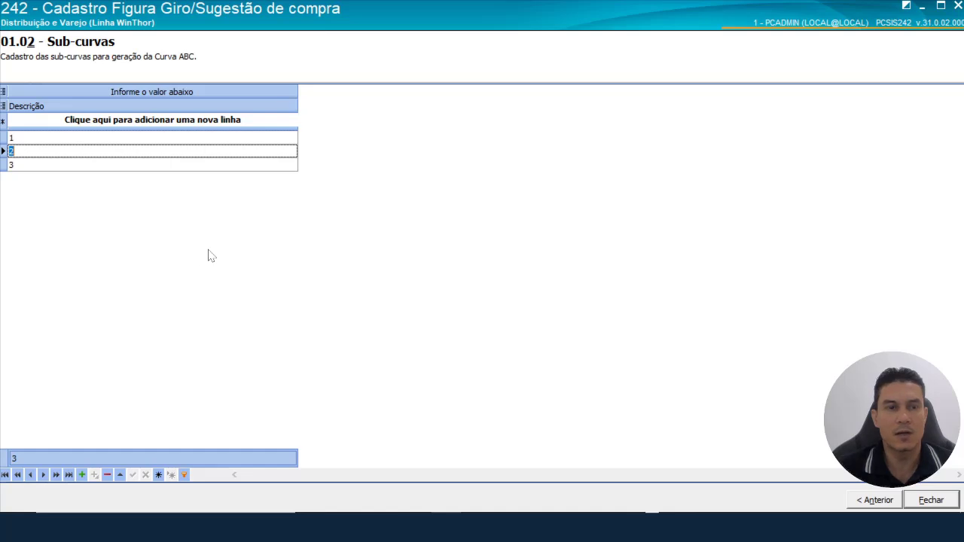
key(Escape)
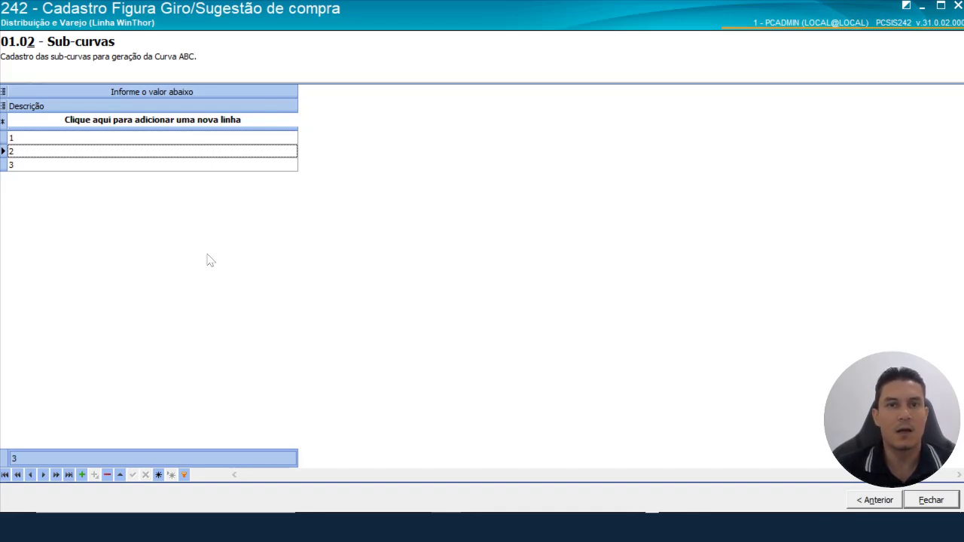
click(872, 500)
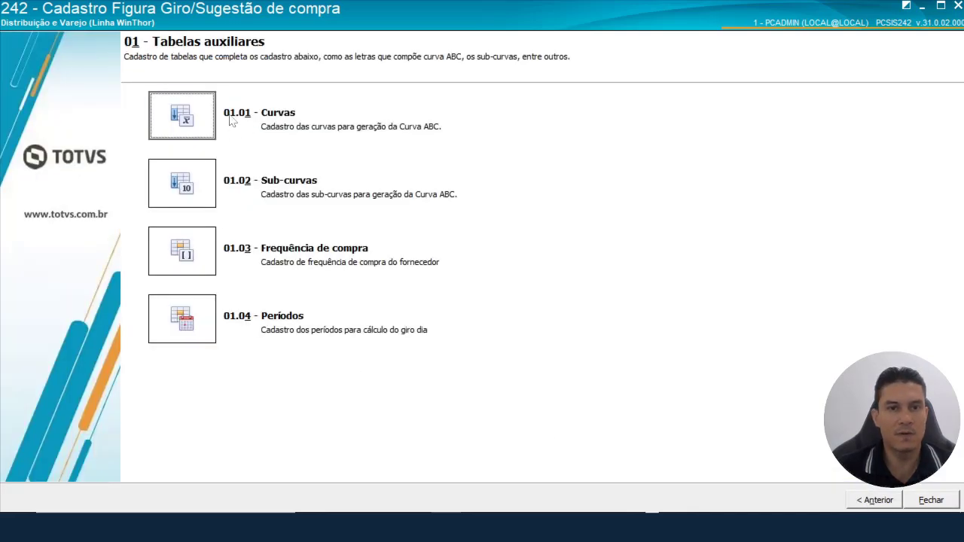
Step: Review the Diária, Quinzenal, Semanal and Mensal entries in the Frequência de compra table, plus the row for adding a new frequency
click(201, 259)
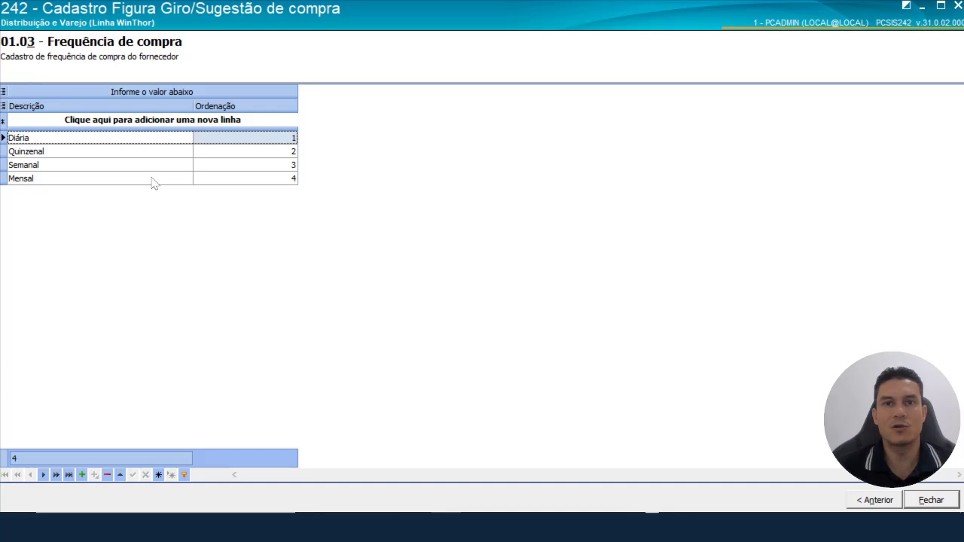
click(75, 152)
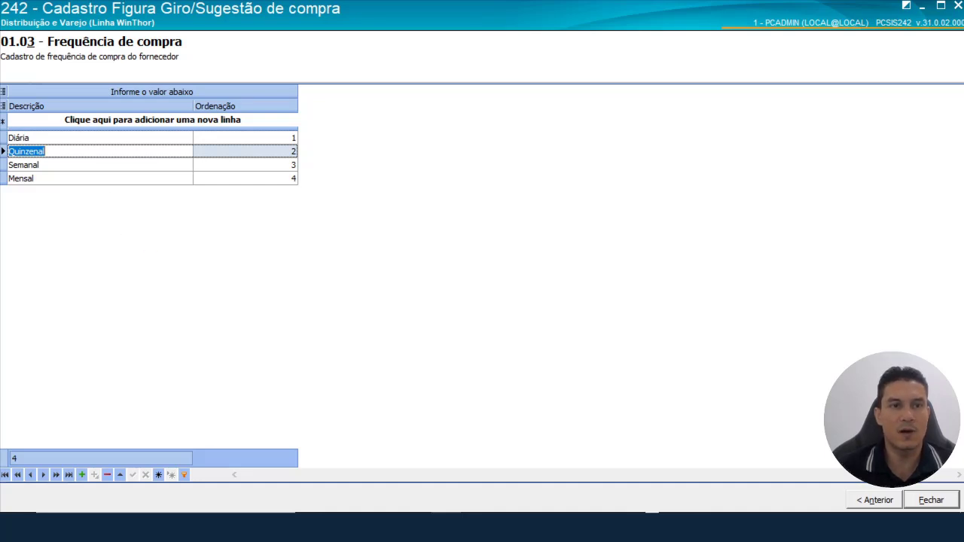
click(60, 141)
click(65, 165)
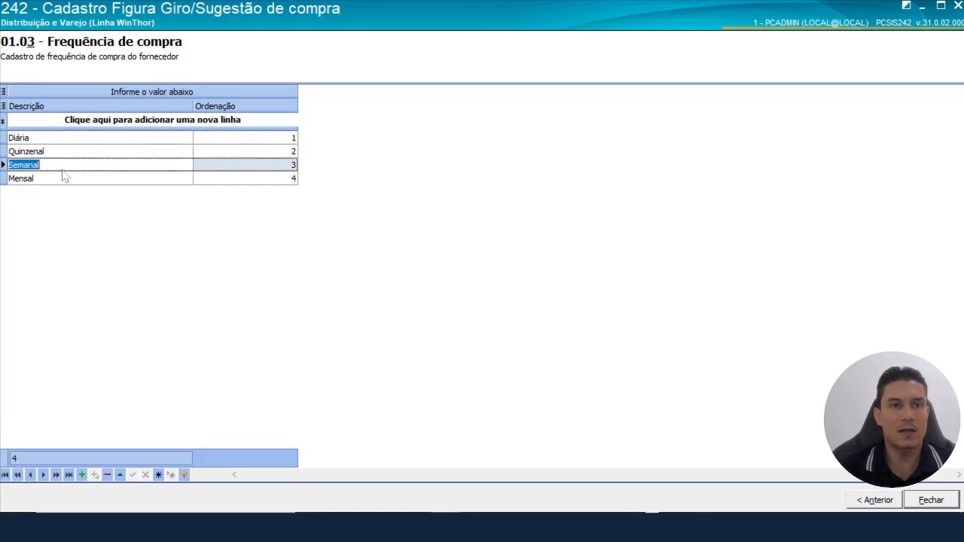
click(65, 177)
click(39, 122)
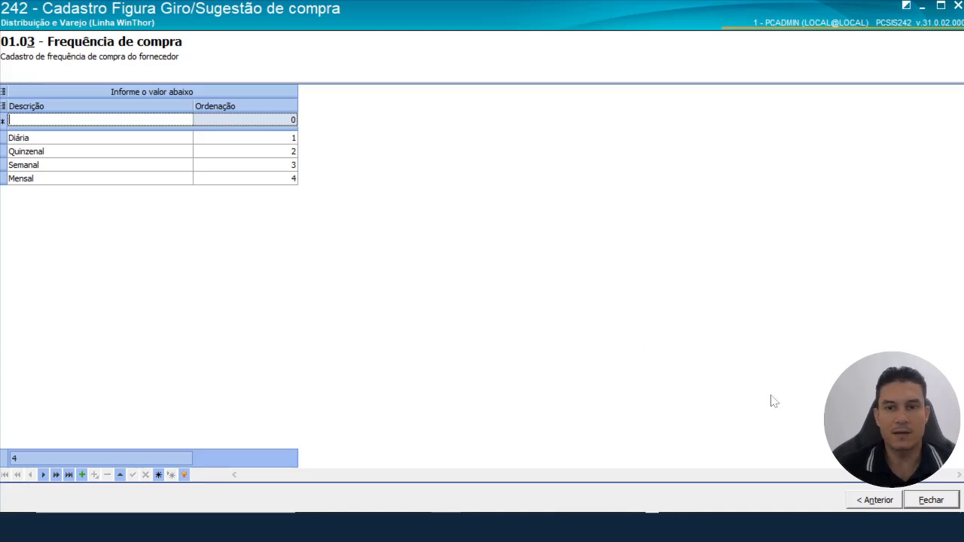
click(872, 503)
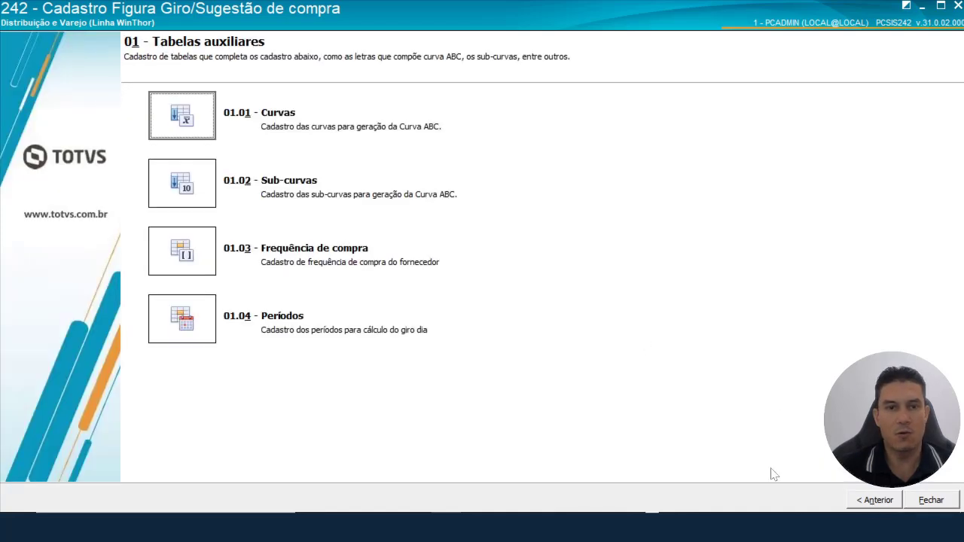
Step: Open the Períodos table and examine the COMPRA SAZONAL record's description, total analysis days, number of periods and days per period
click(194, 317)
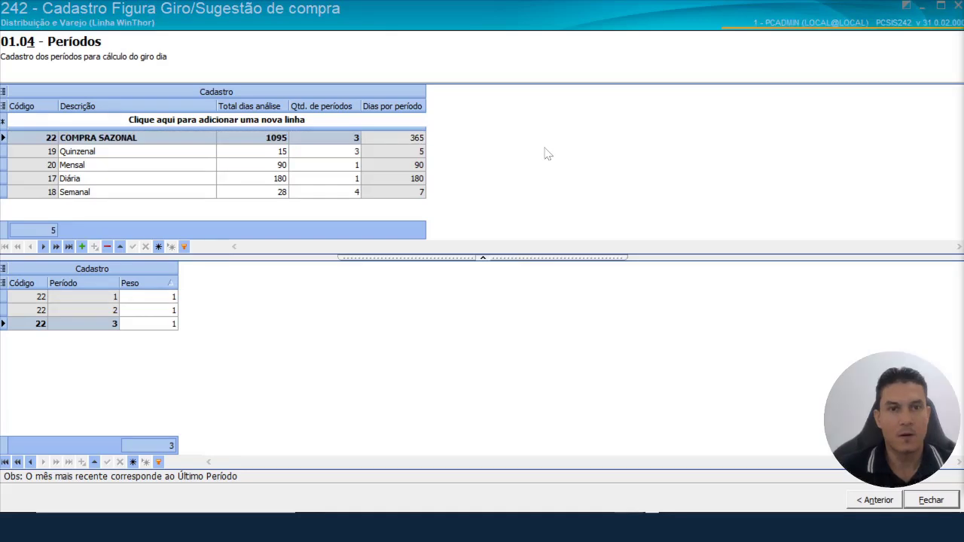
click(265, 141)
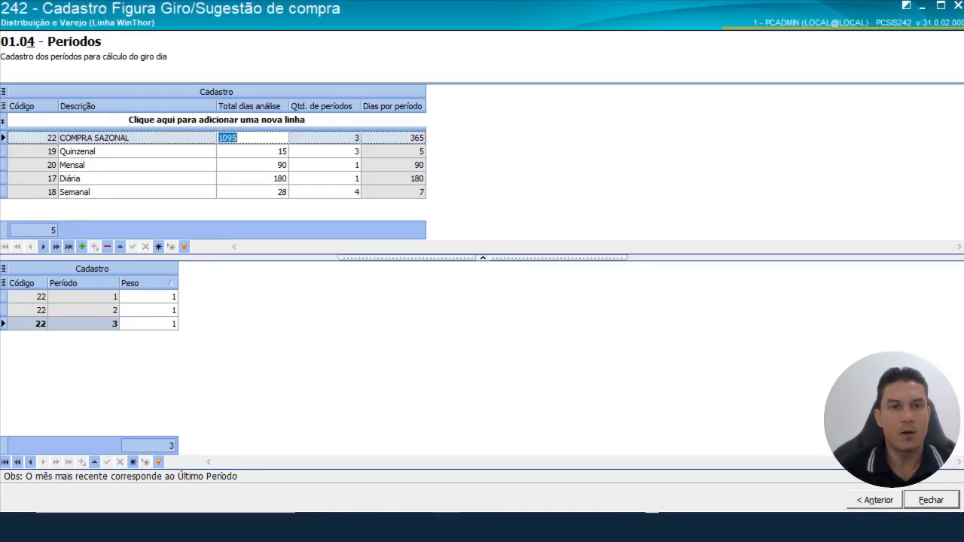
click(262, 155)
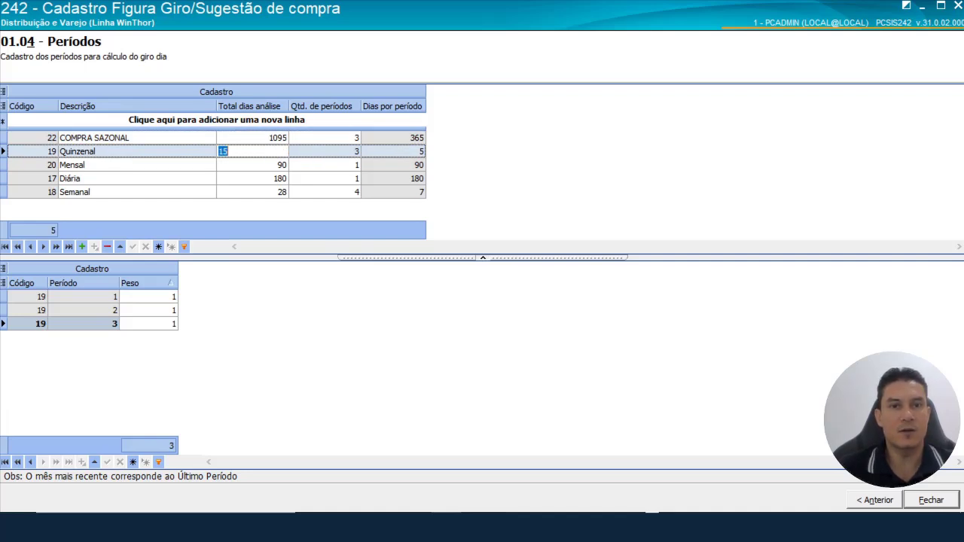
click(275, 144)
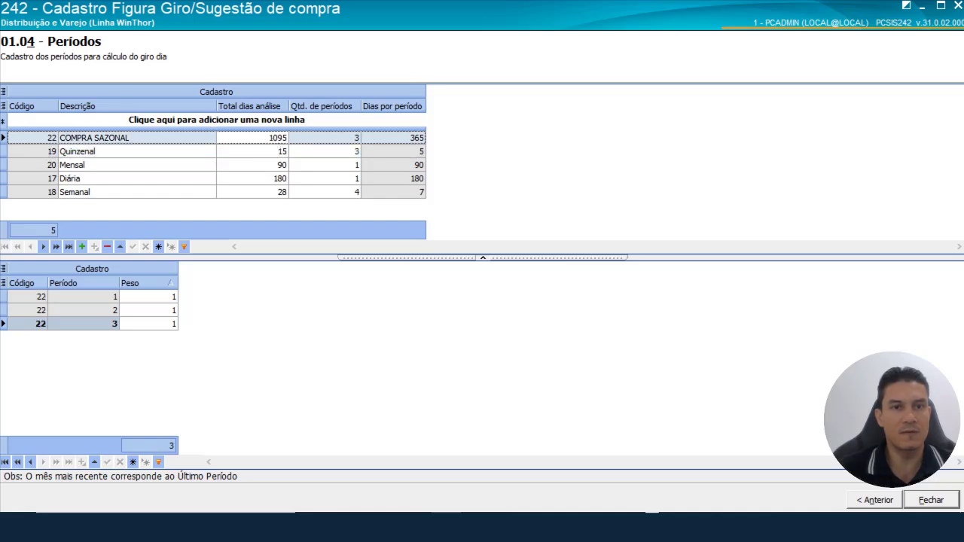
click(130, 145)
click(130, 145)
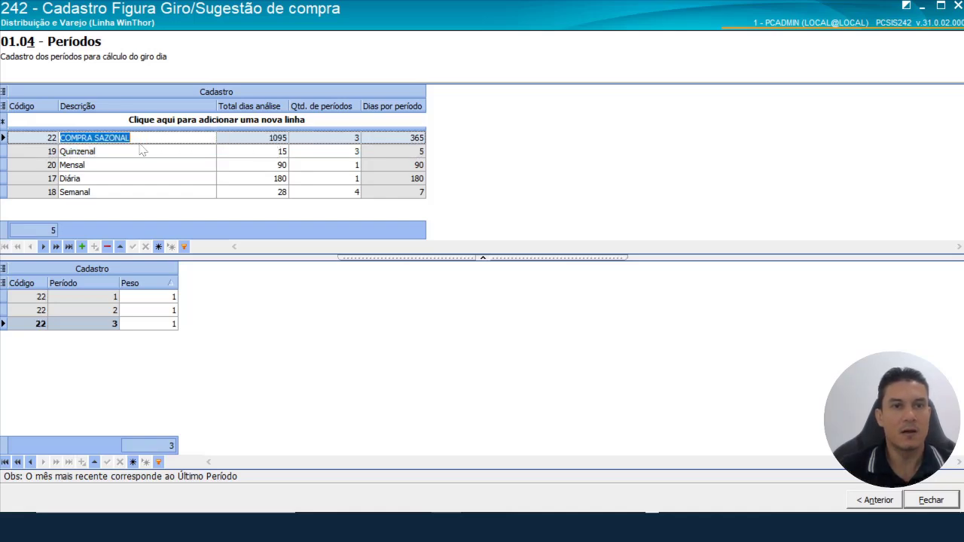
click(267, 141)
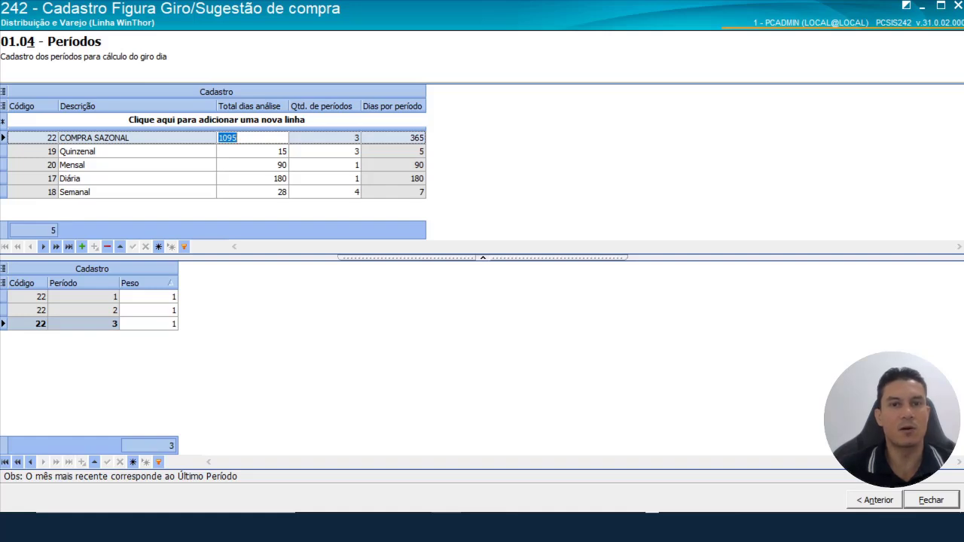
click(335, 142)
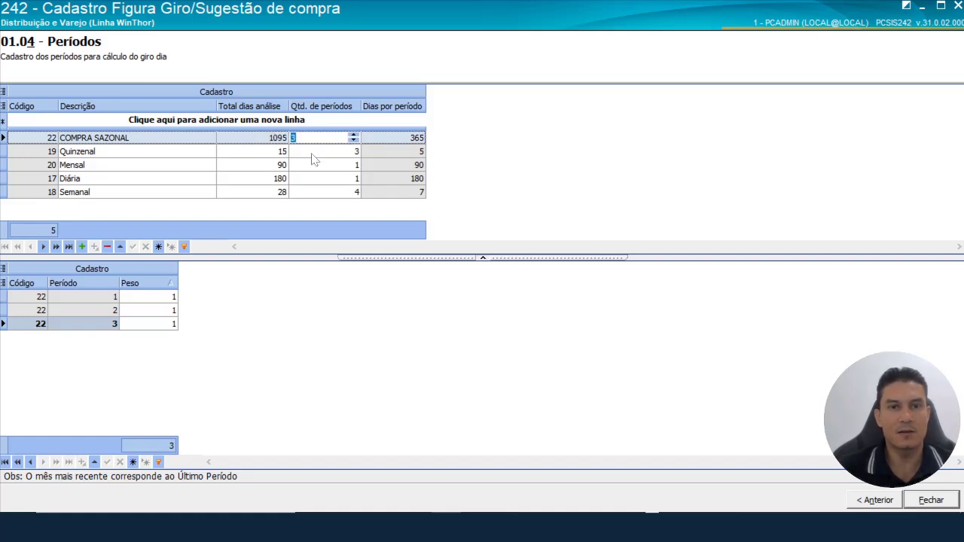
click(417, 144)
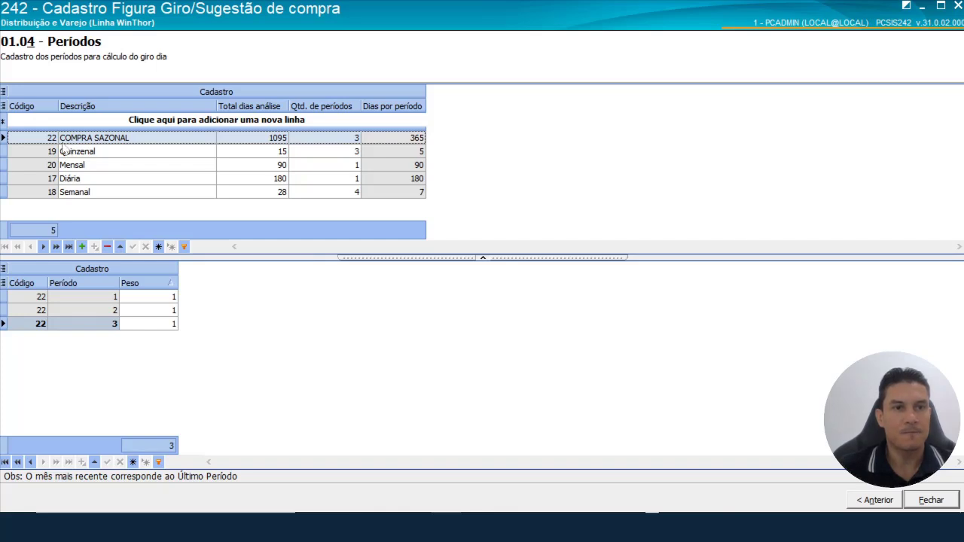
Step: Examine the weight (Peso) assigned to each of the three periods of COMPRA SAZONAL
click(159, 300)
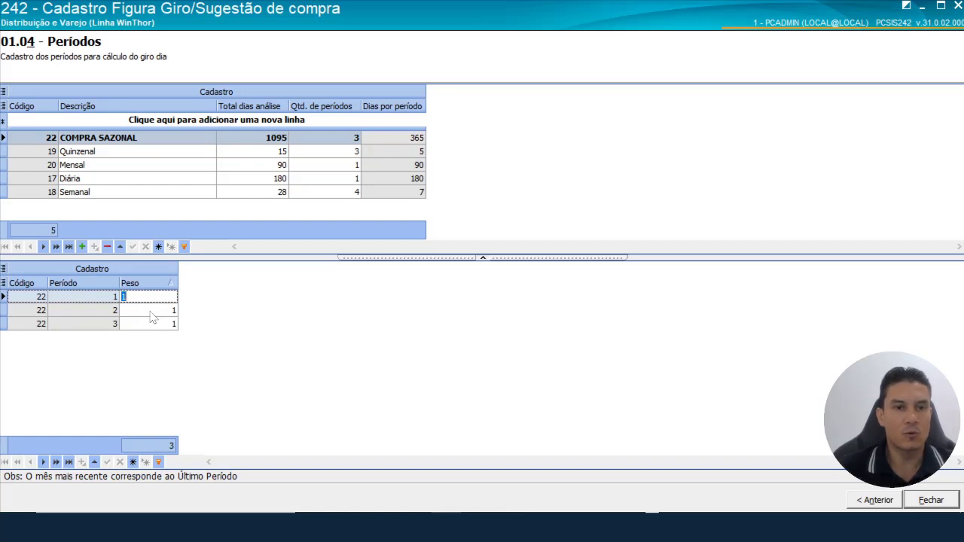
click(150, 315)
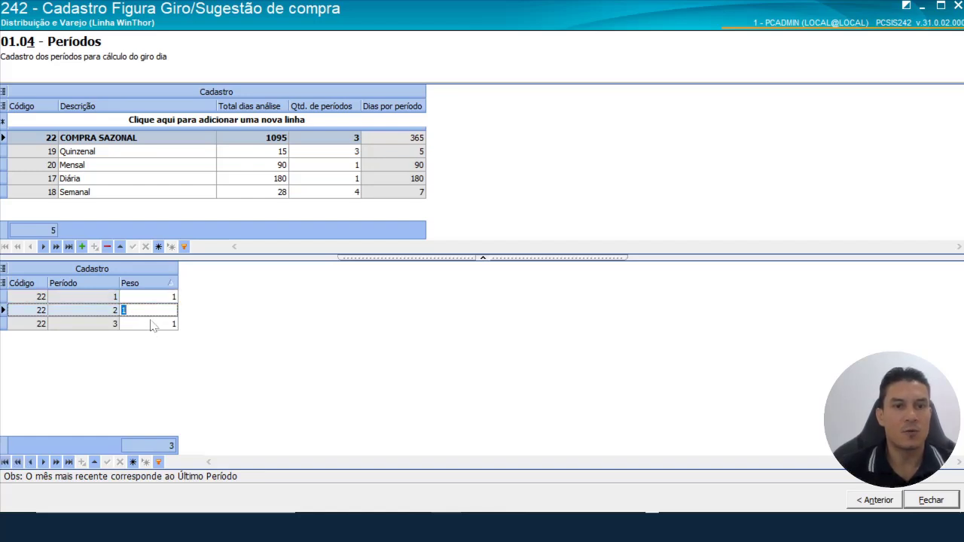
click(158, 325)
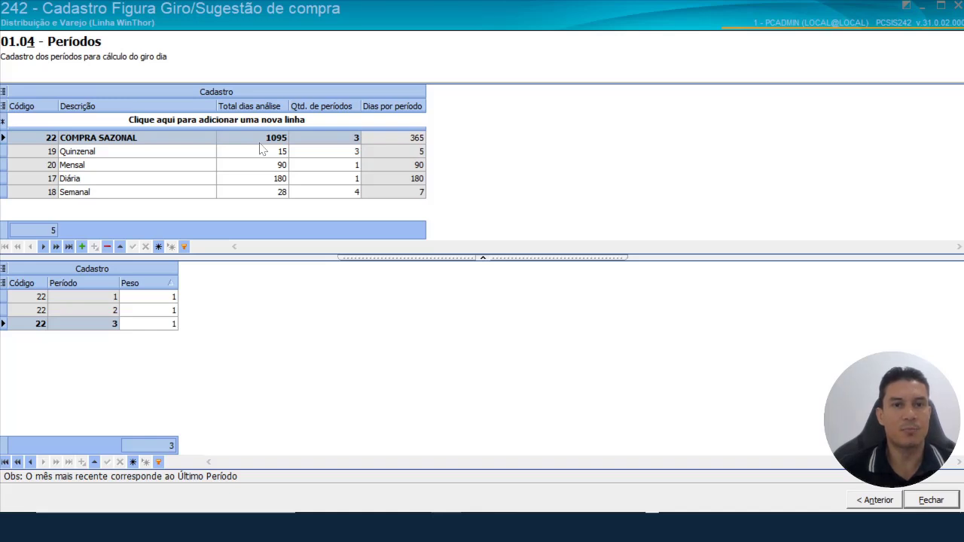
Step: Compare COMPRA SAZONAL's total analysis days and number of periods with its resulting days per period
click(260, 144)
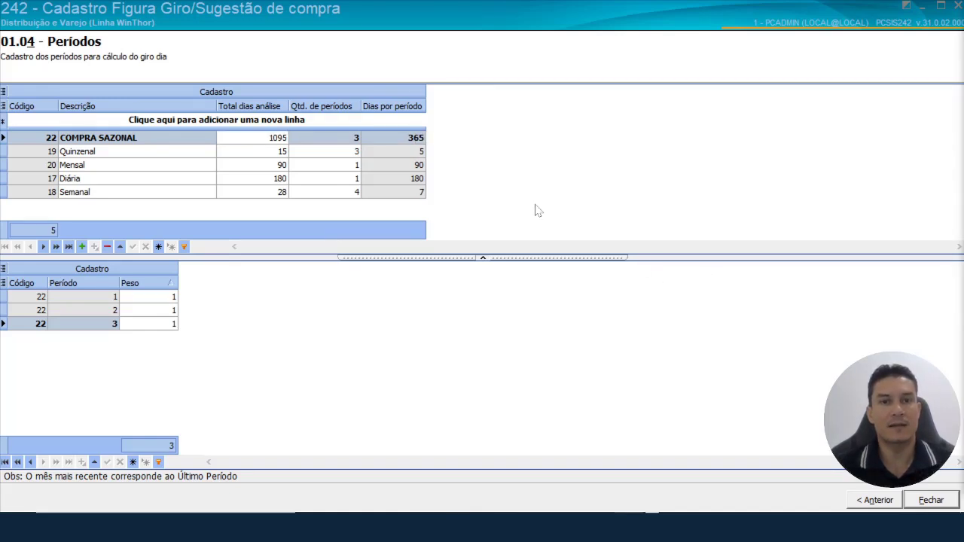
click(265, 145)
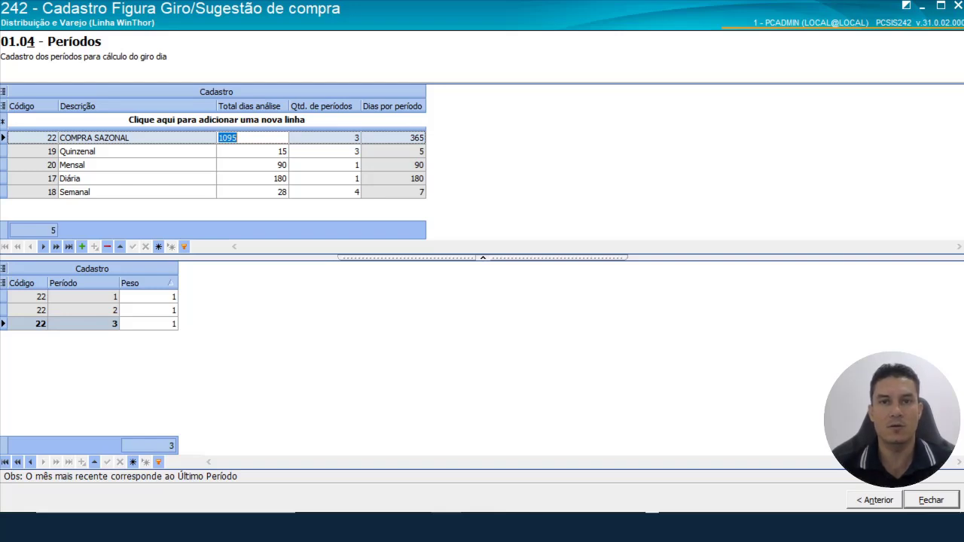
click(334, 138)
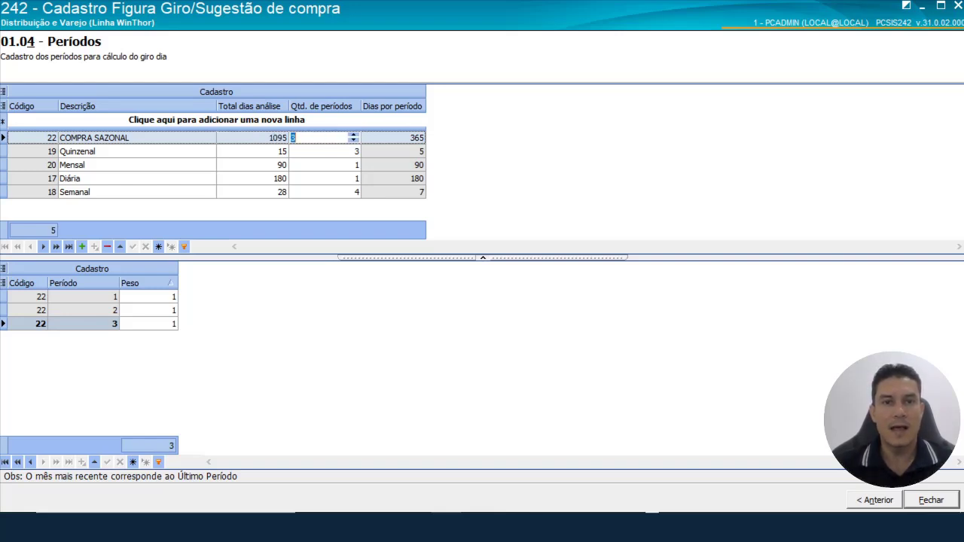
click(419, 140)
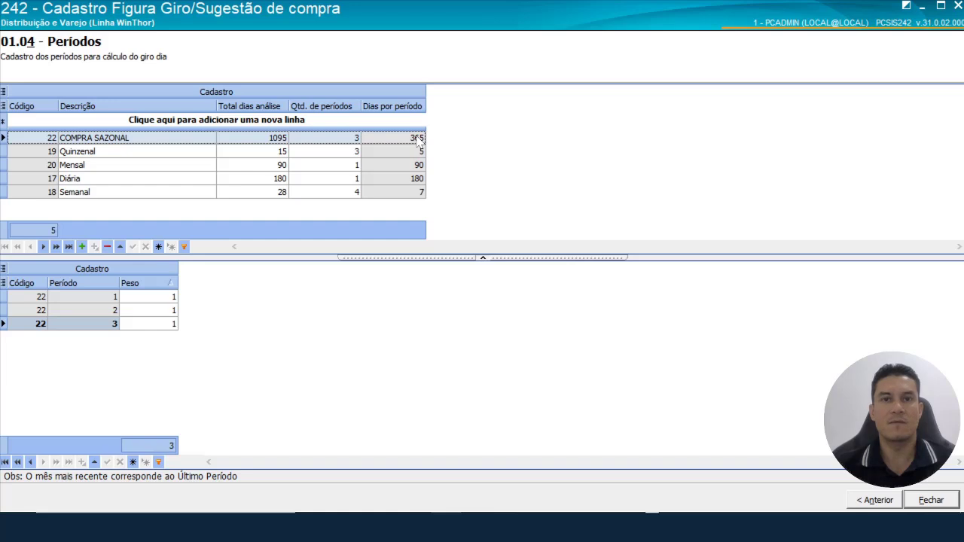
click(419, 140)
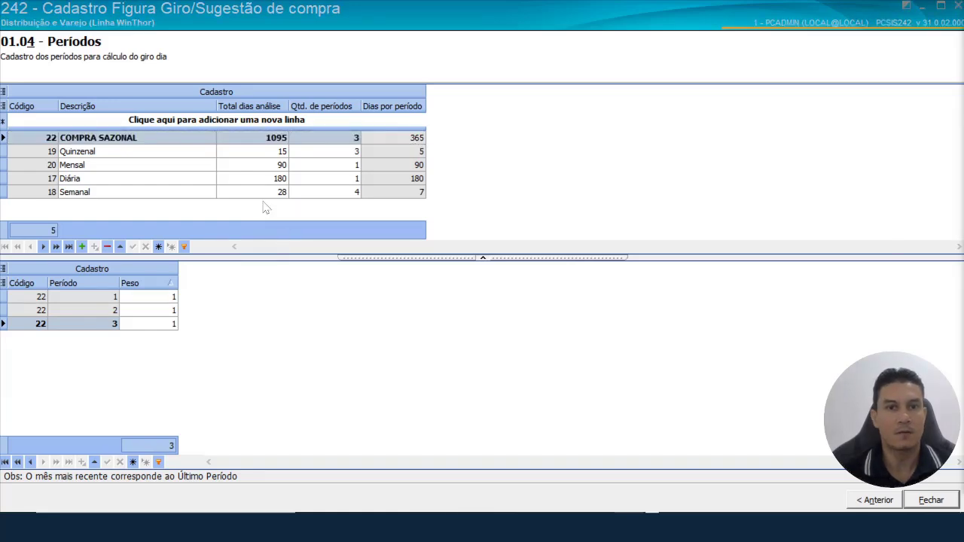
Step: Examine the Quinzenal and Mensal records in the Períodos table, including Quinzenal's total analysis days, number of periods and days per period
click(28, 153)
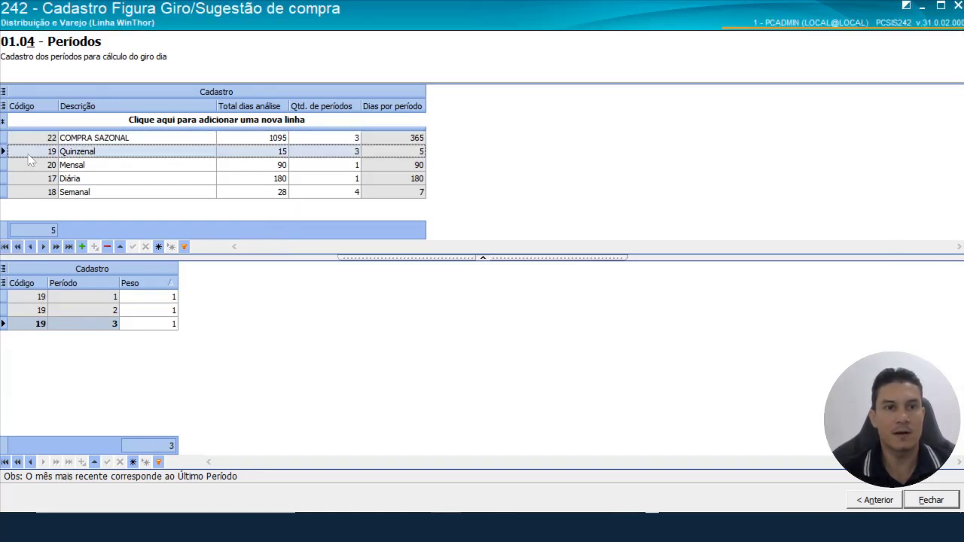
click(32, 165)
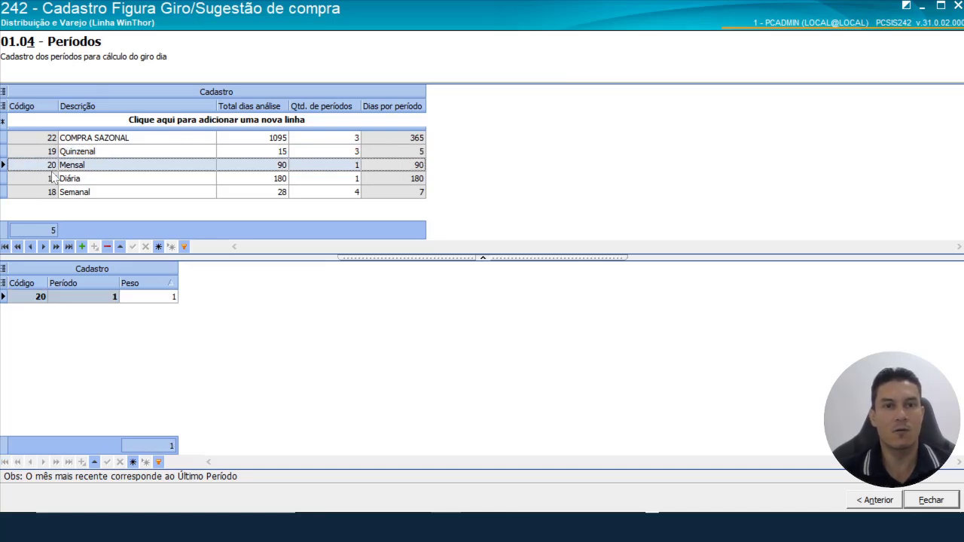
click(127, 156)
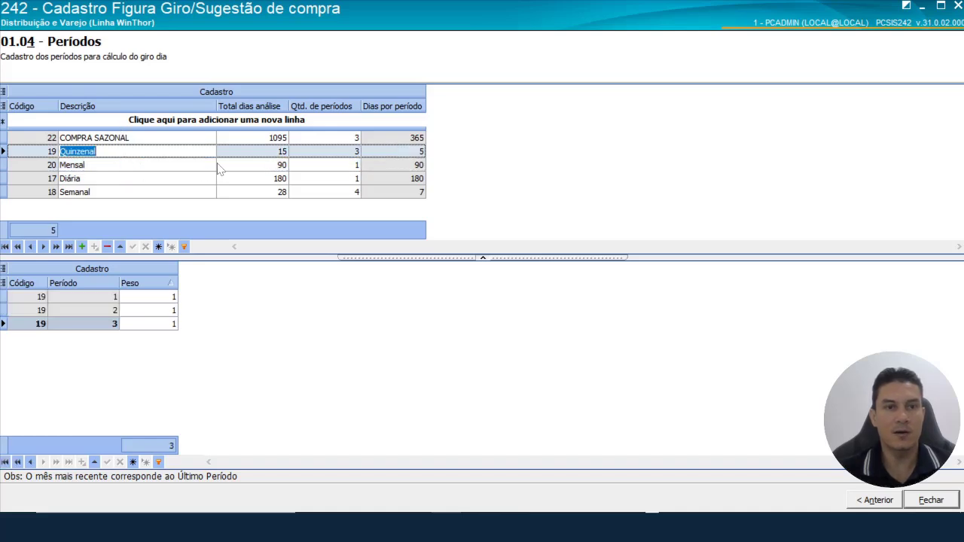
click(280, 153)
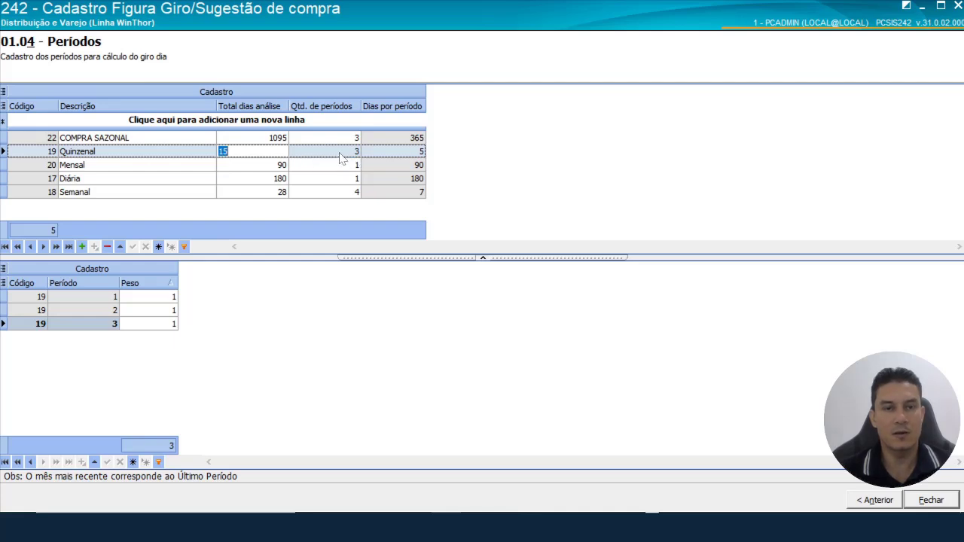
click(360, 154)
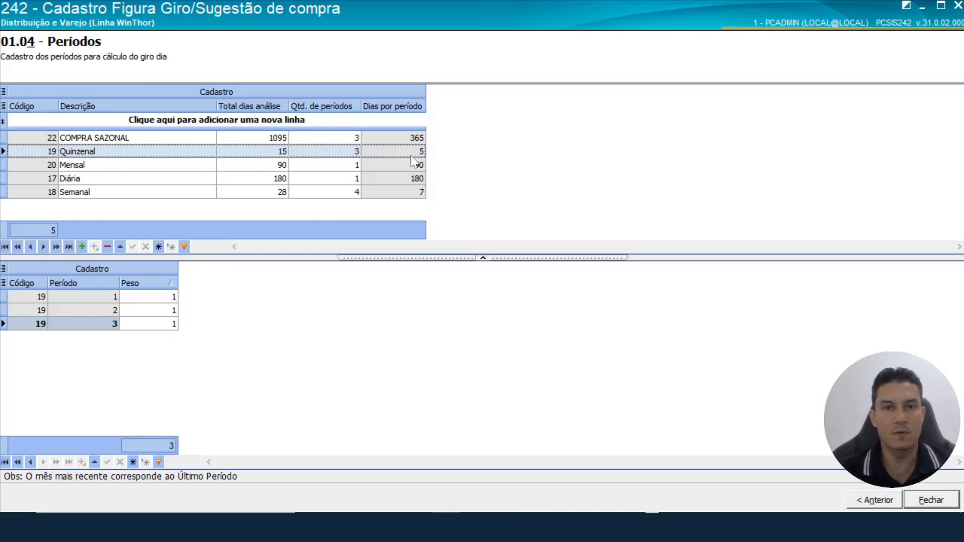
key(Return)
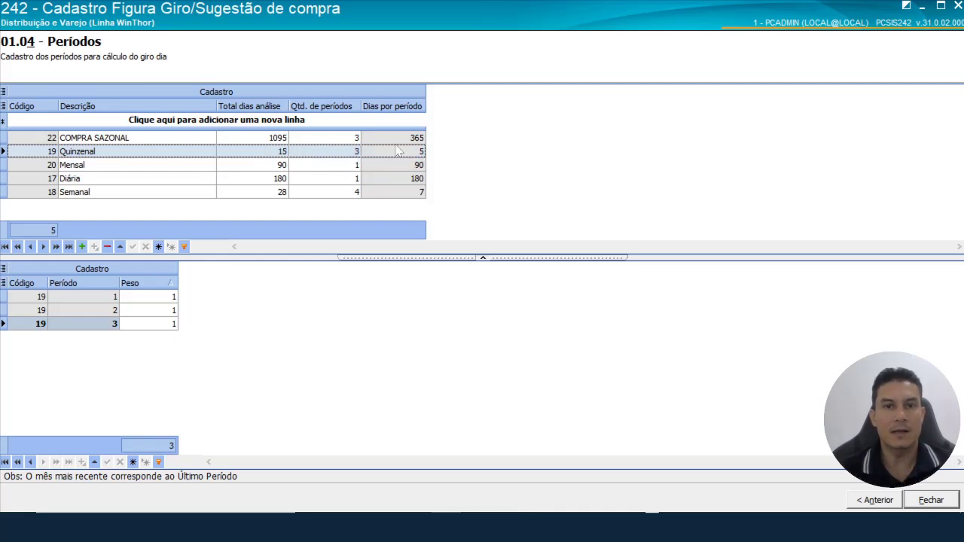
Step: Set the Quinzenal record's total analysis days to 90
click(269, 157)
text(90)
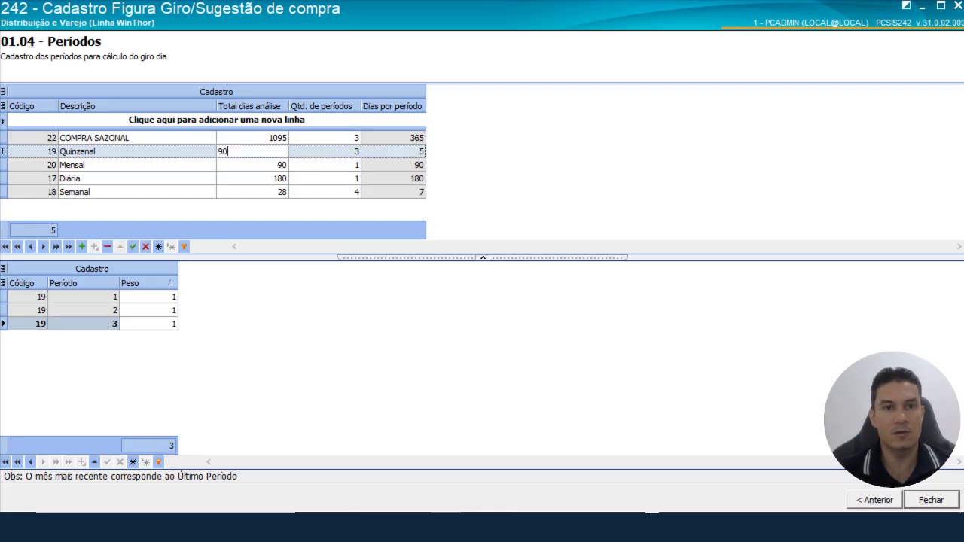
key(Return)
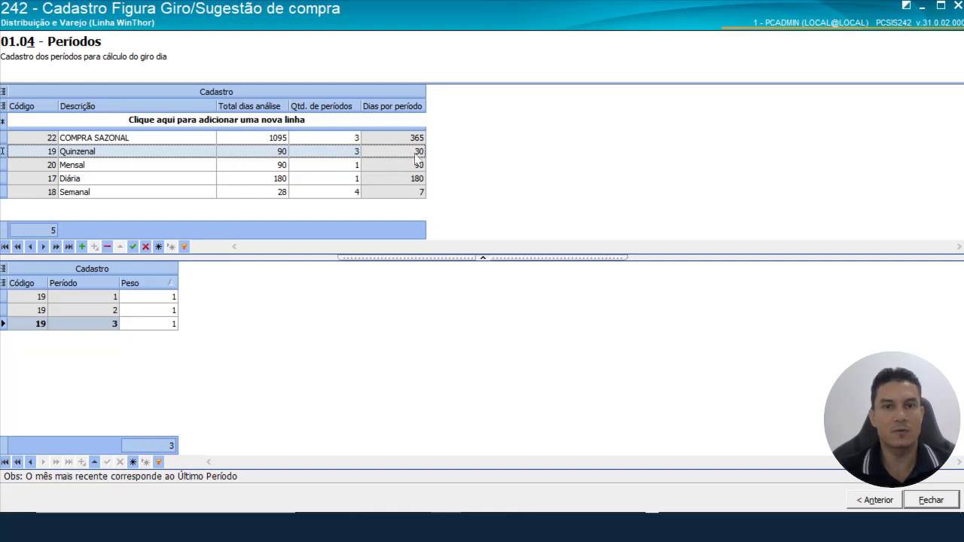
Step: Examine the Mensal record's total analysis days, number of periods and days per period
click(77, 167)
click(279, 167)
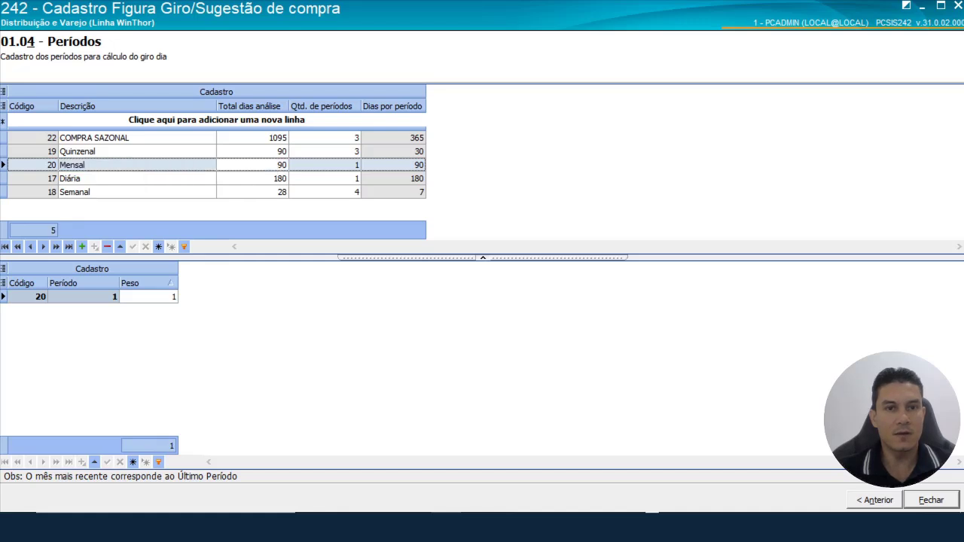
click(336, 167)
click(415, 170)
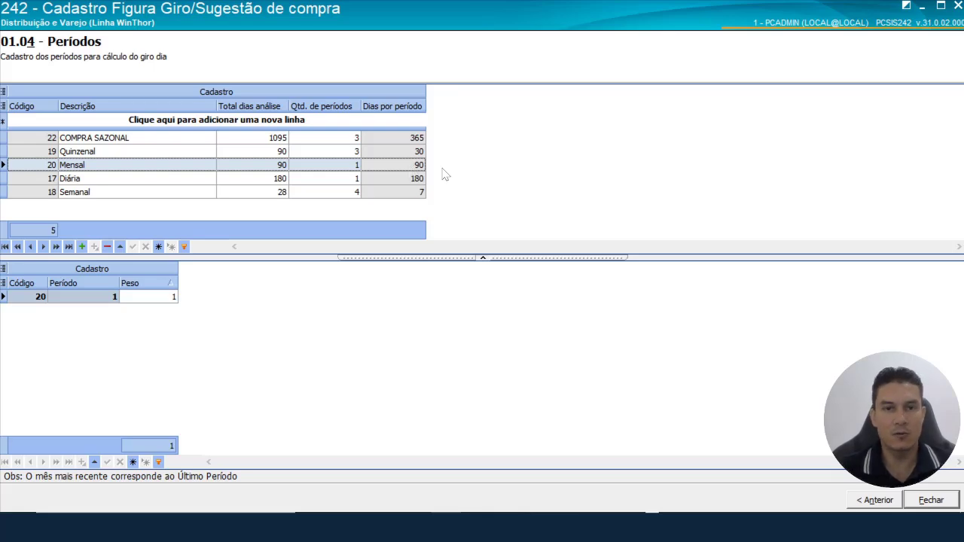
Step: Switch to the Seleção de itens / Sugestão window, enlarge the Giro Dia area and examine the sales quantity, start date and end date
click(474, 527)
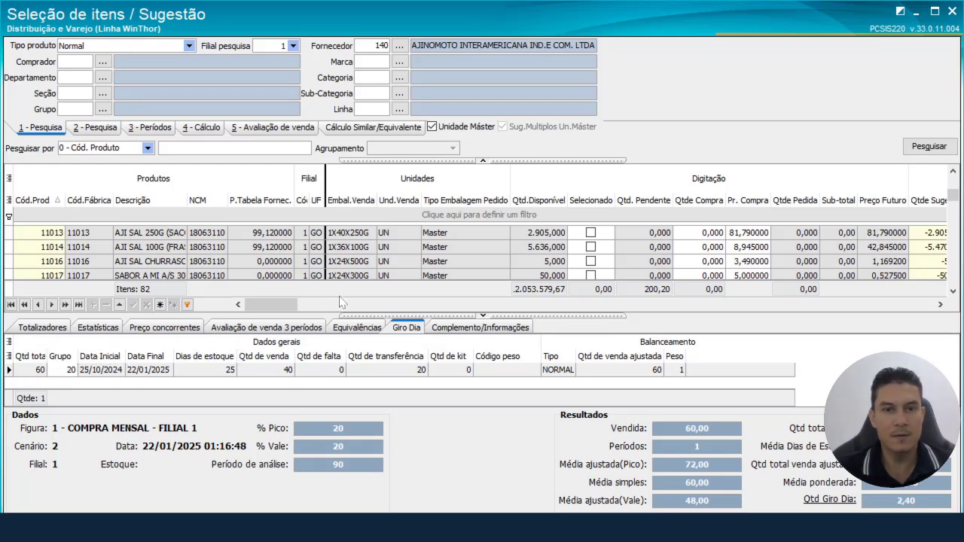
drag(355, 316, 350, 299)
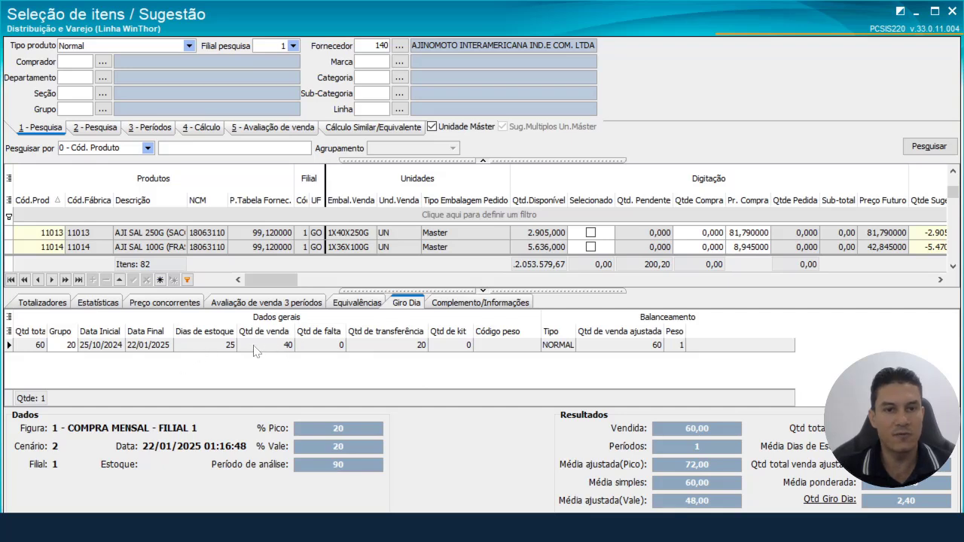
click(283, 347)
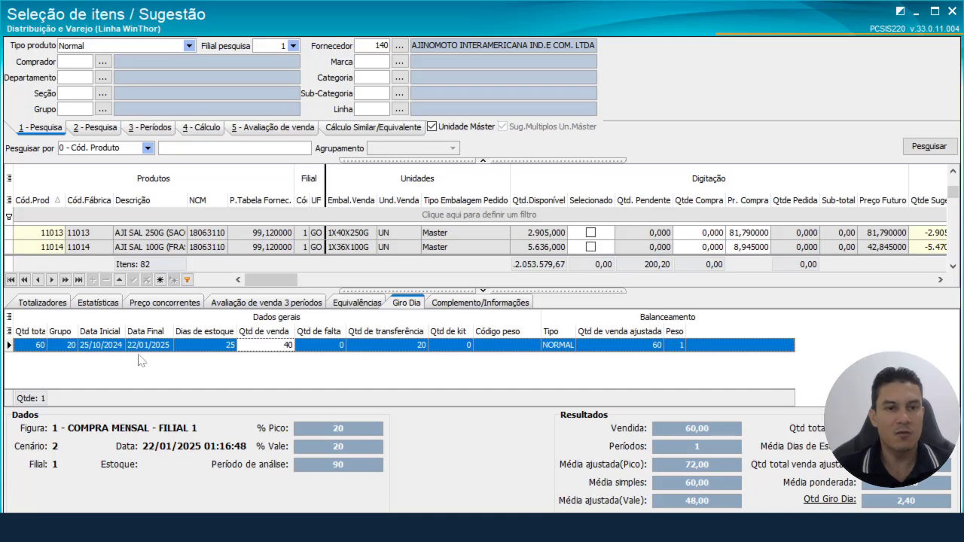
click(107, 349)
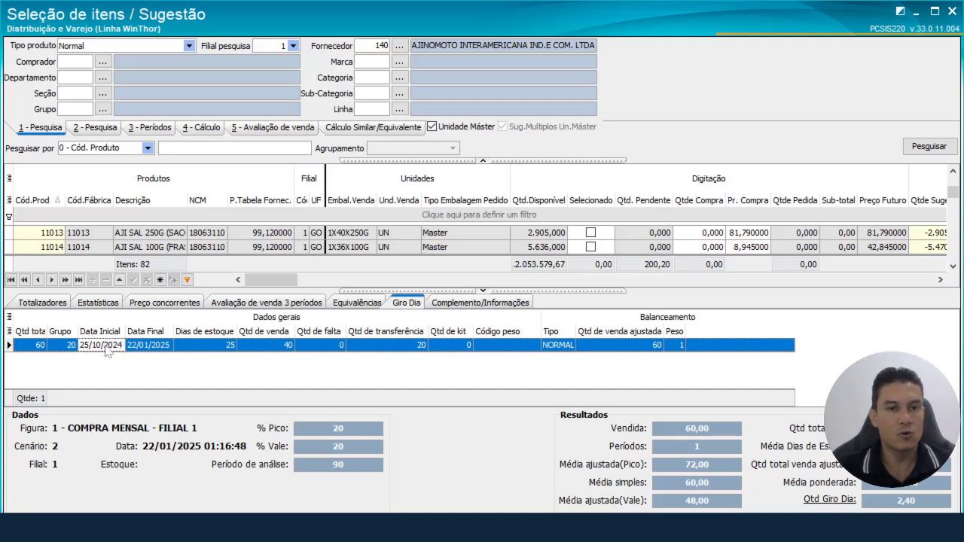
click(138, 348)
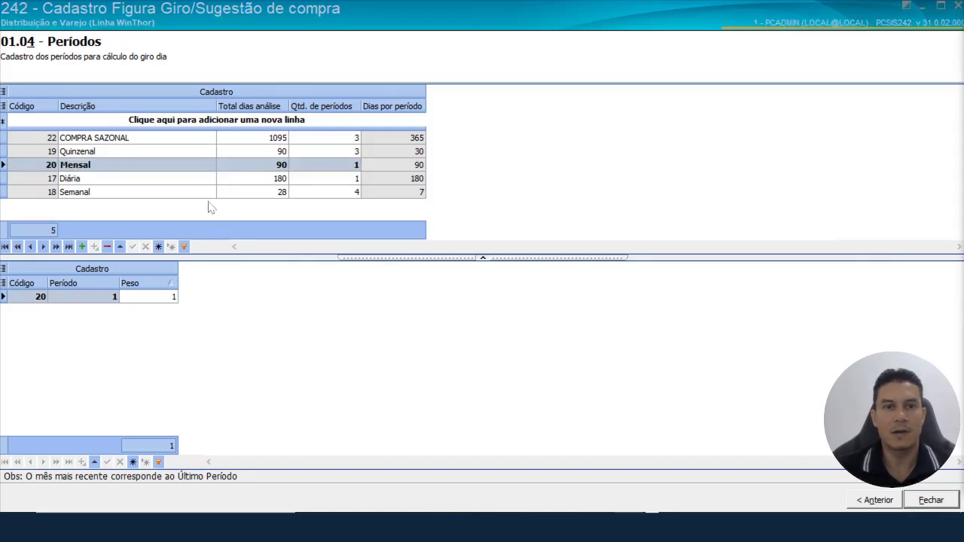
Step: Examine the weight (Peso) of the Mensal period and of each of the Quinzenal periods in the Períodos table
click(171, 299)
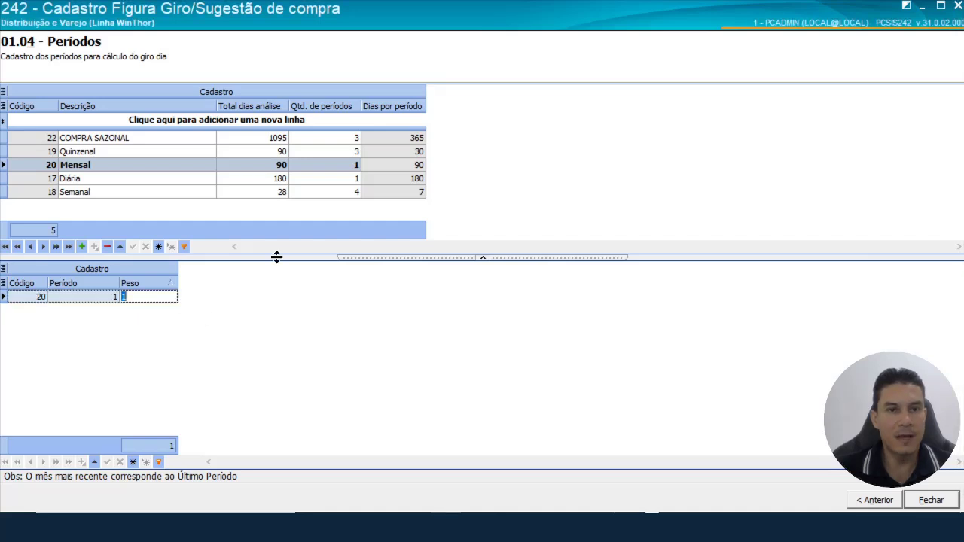
click(116, 151)
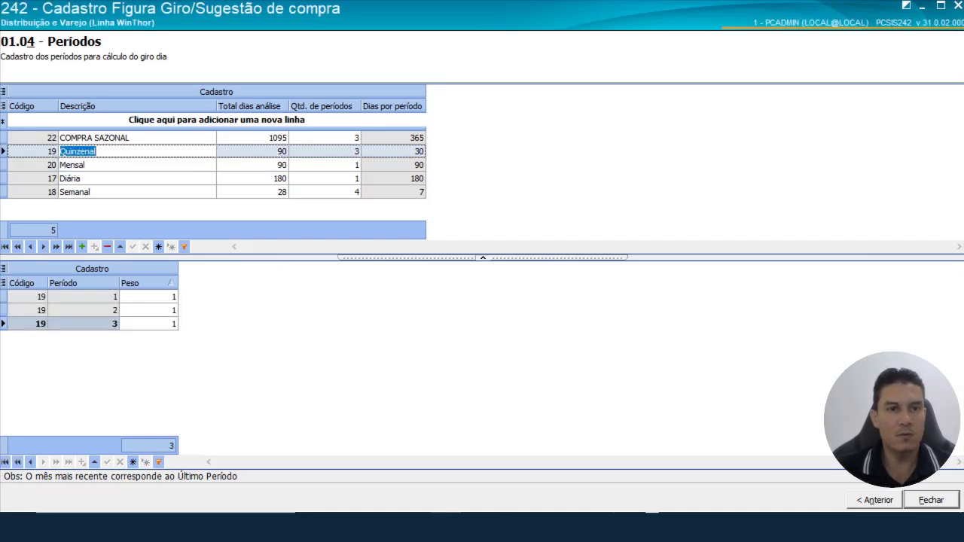
click(164, 309)
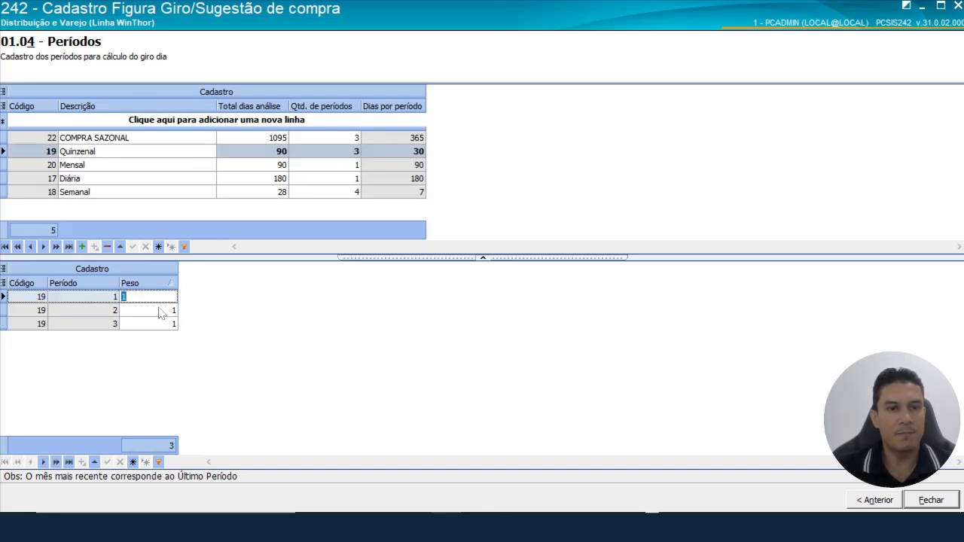
click(161, 310)
key(Down)
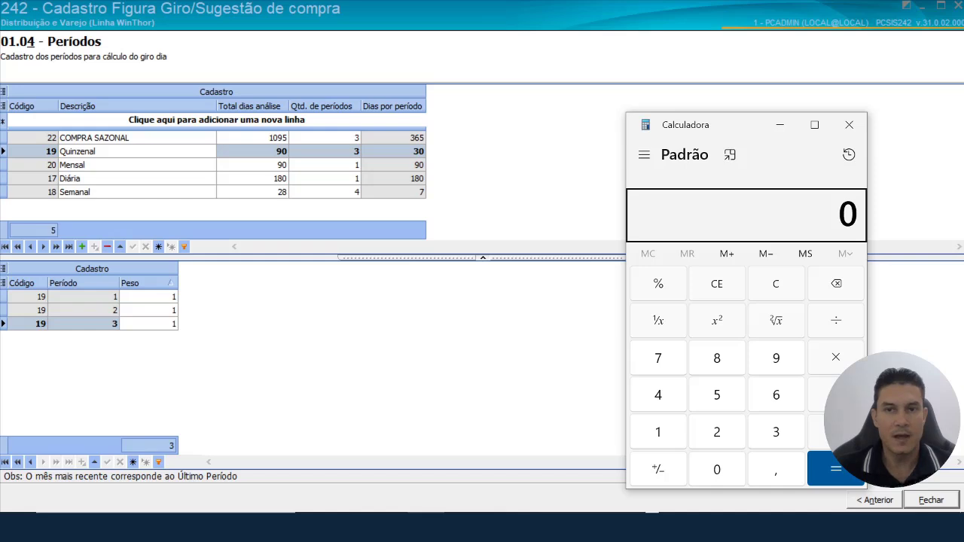
Step: Set the Quinzenal weights to 1,5 for period 1 and 0,5 for period 3
click(164, 311)
text(1,5)
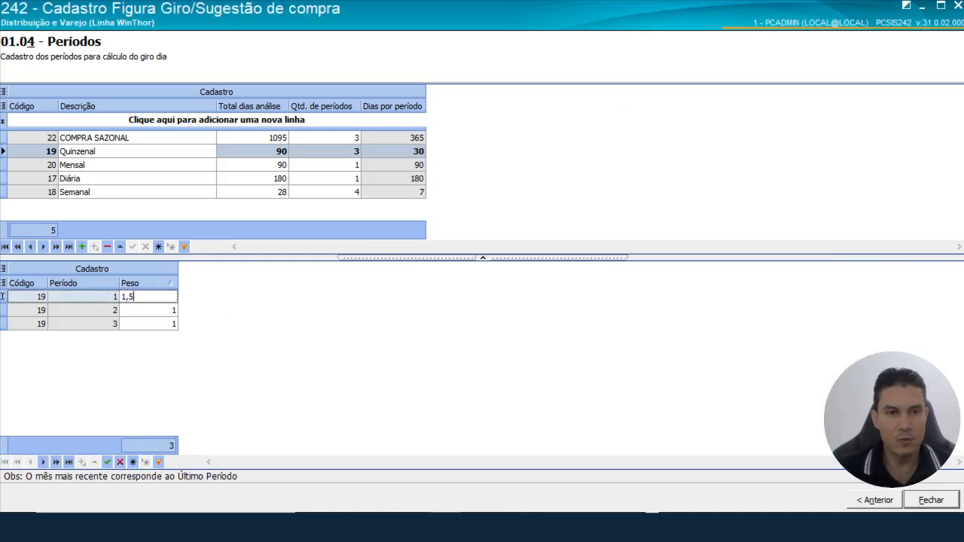
key(Return)
click(165, 300)
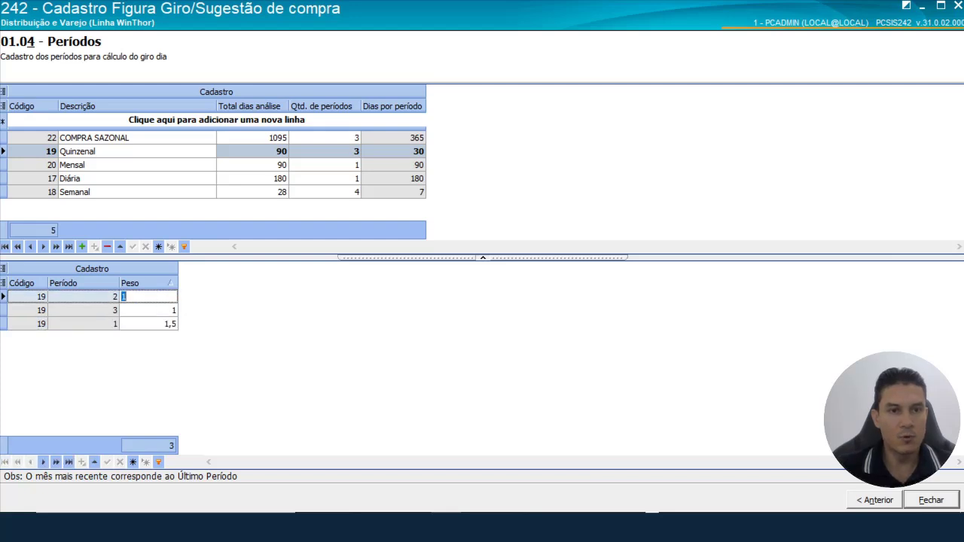
click(163, 310)
text(0)
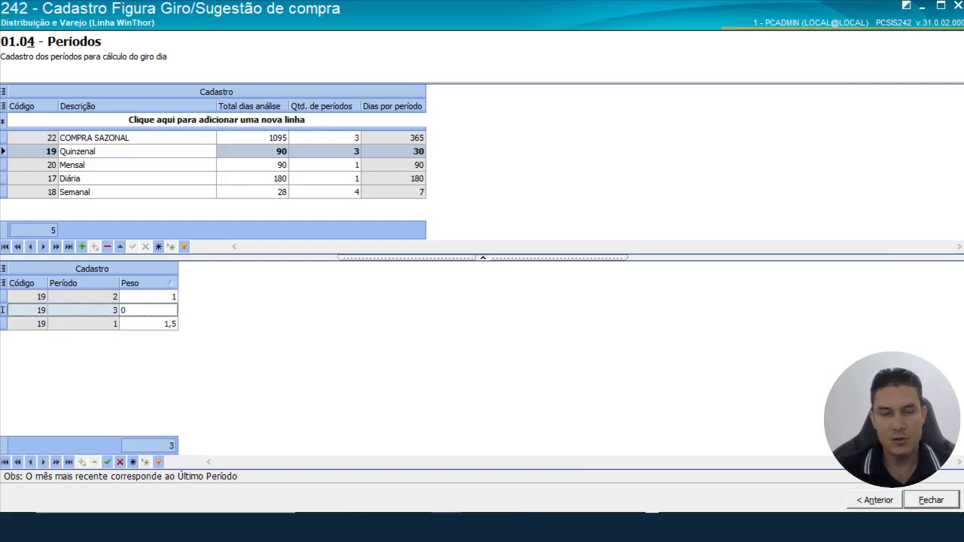
text(,5)
key(Return)
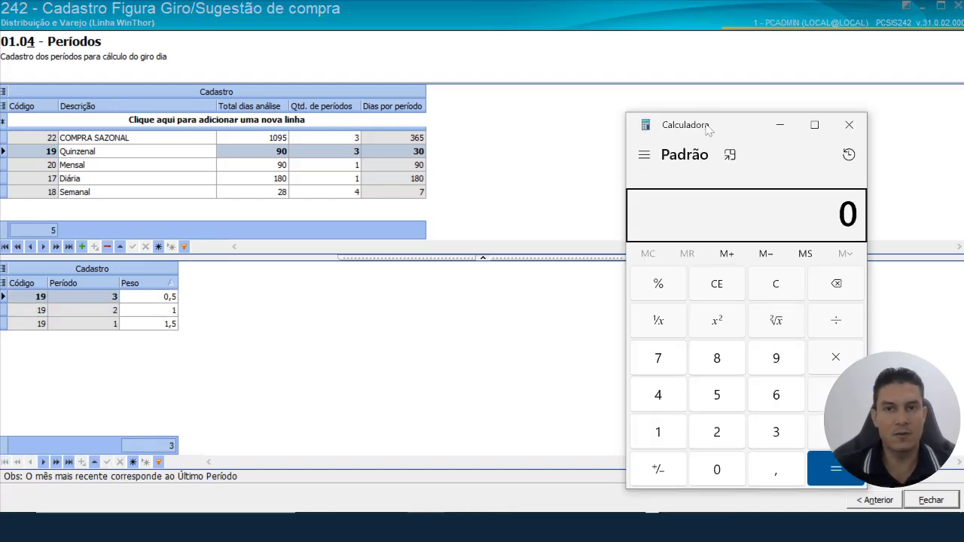
Step: Place the Calculator beside the period weights and multiply 200 by 1,5 to illustrate the first period's weighting
drag(706, 125, 565, 119)
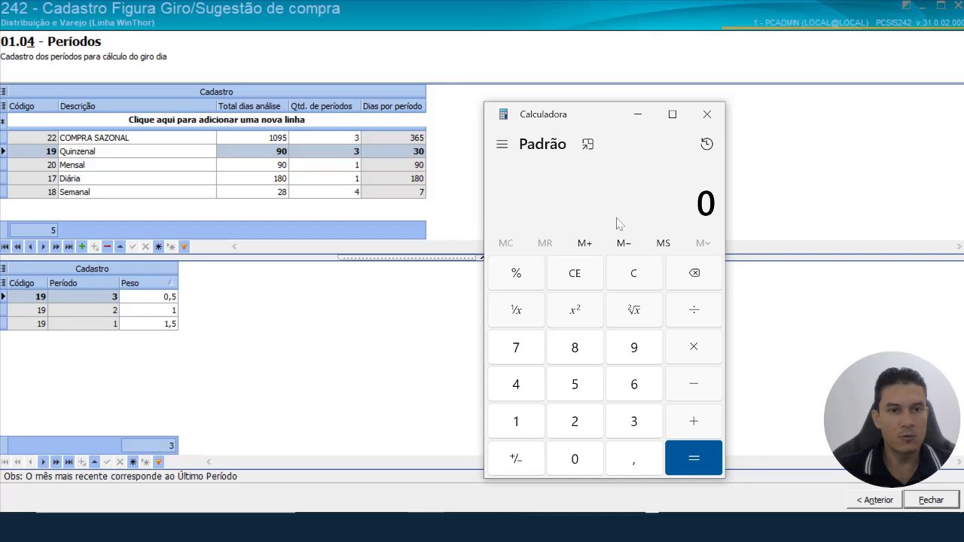
drag(593, 128, 294, 283)
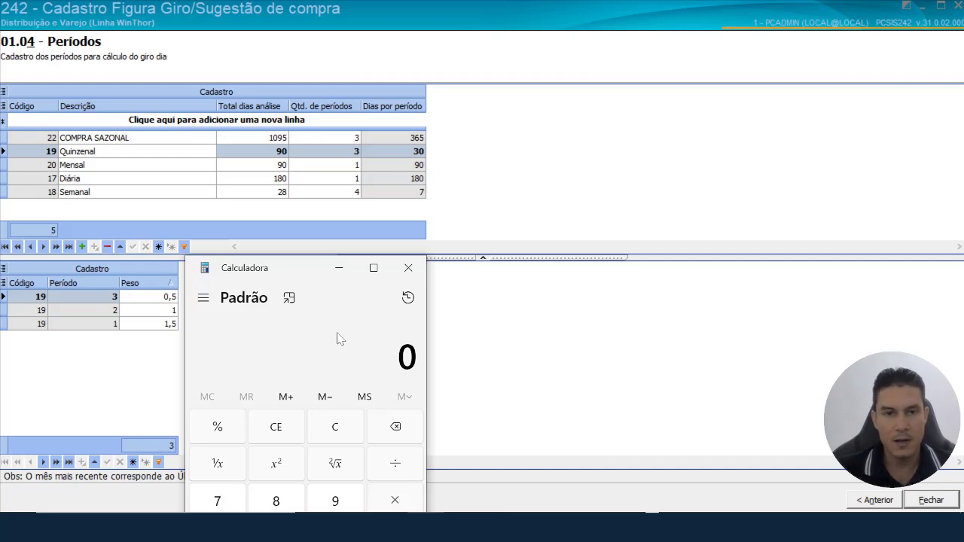
text(200)
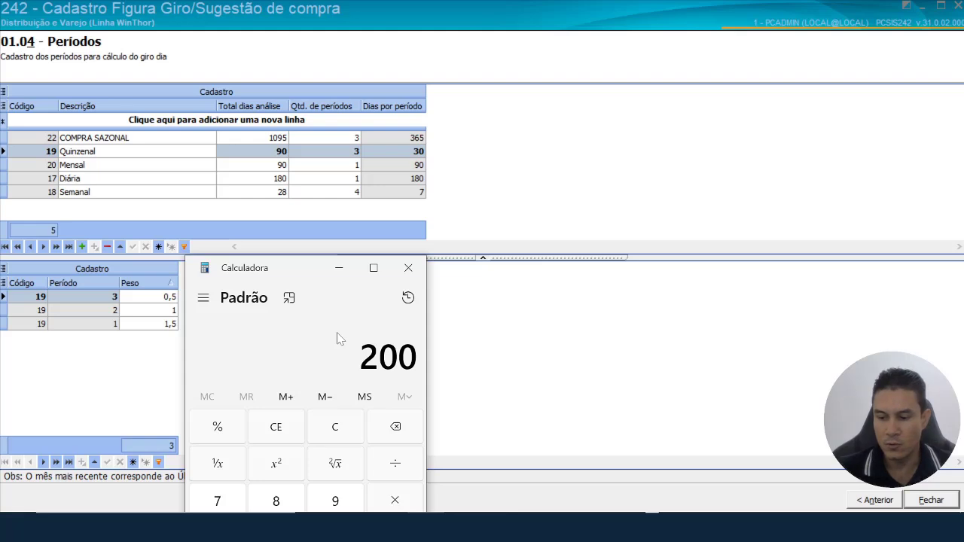
text(*1,5)
key(Return)
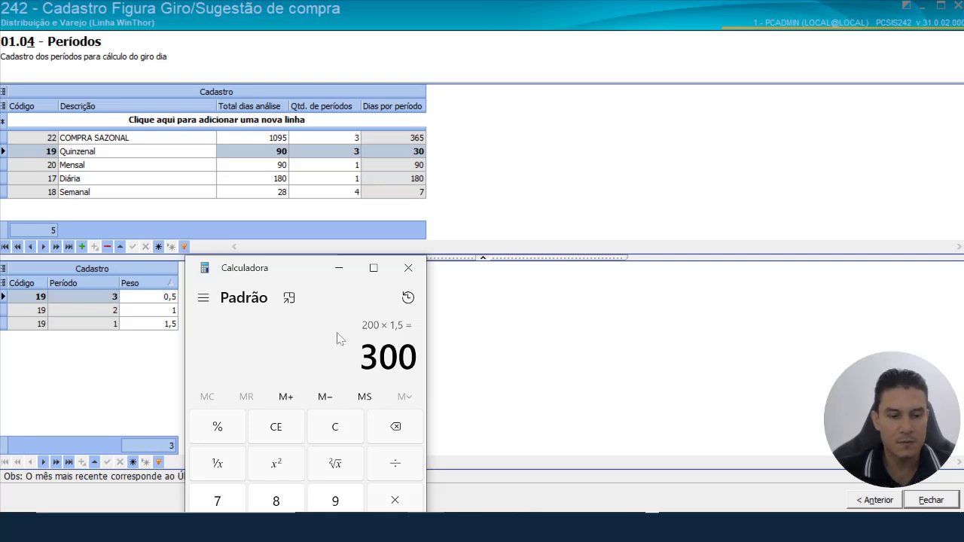
key(Escape)
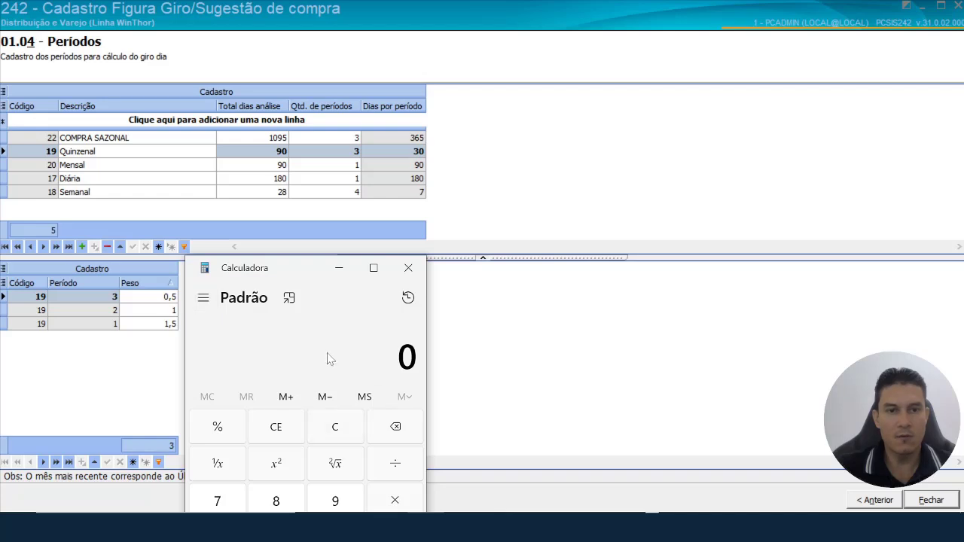
Step: Multiply 200 by 0,5 in the Calculator to illustrate the third period's weighting, and close the Calculator
text(200)
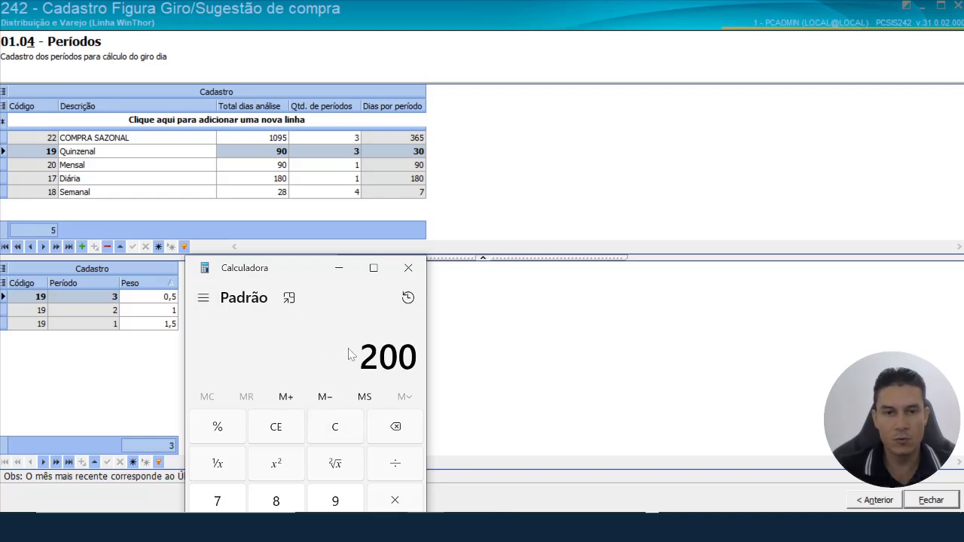
key(asterisk)
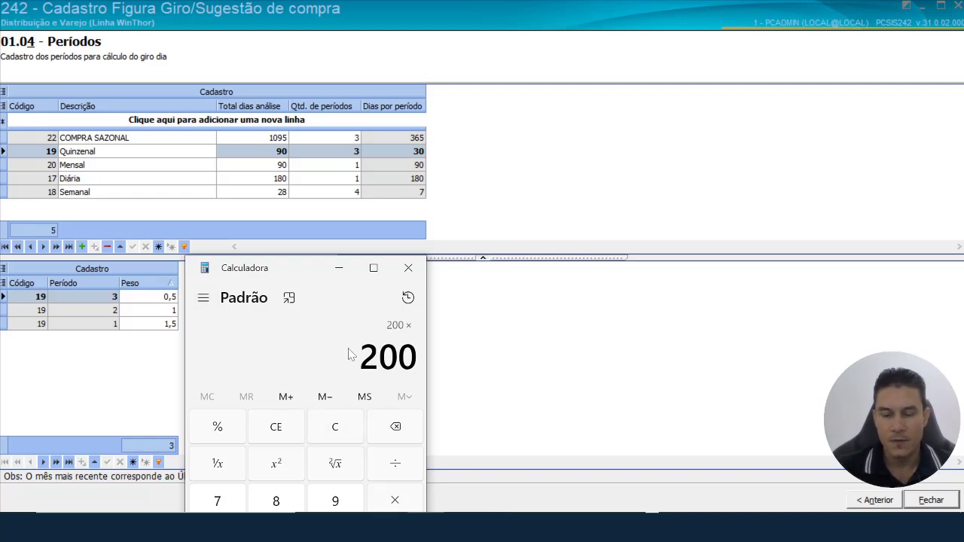
text(0,5)
key(Return)
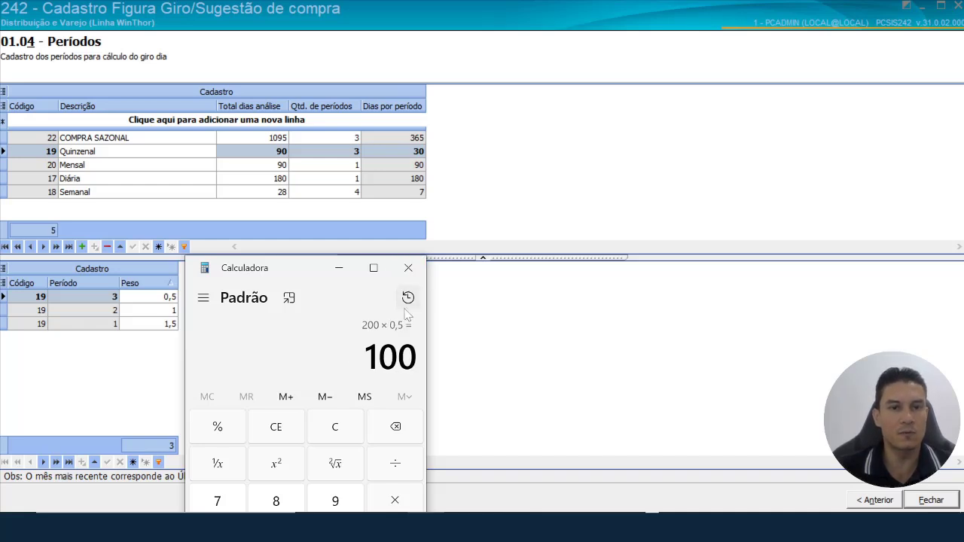
click(408, 268)
Step: Compare the weights assigned to Quinzenal's periods 1, 2 and 3
click(161, 309)
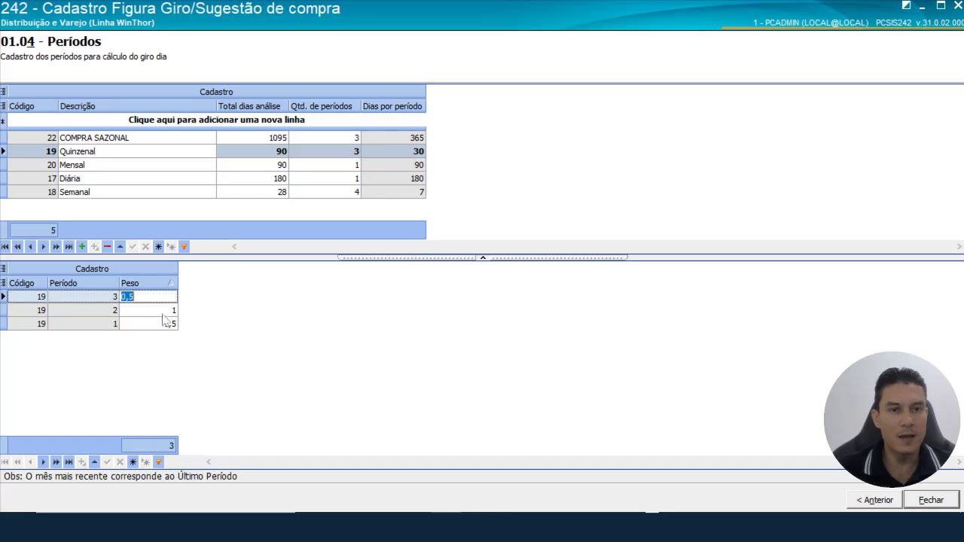
click(161, 324)
click(164, 309)
click(164, 297)
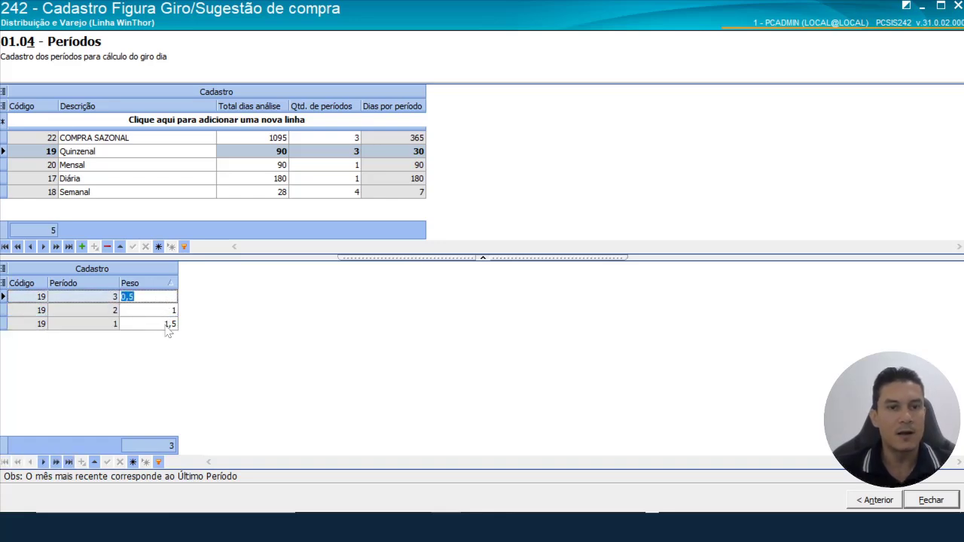
click(161, 302)
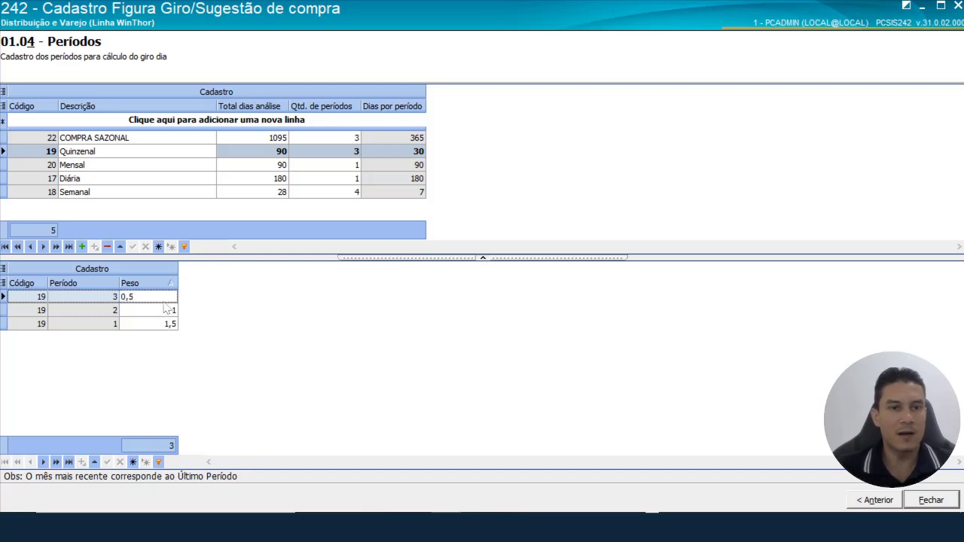
key(shift+Home)
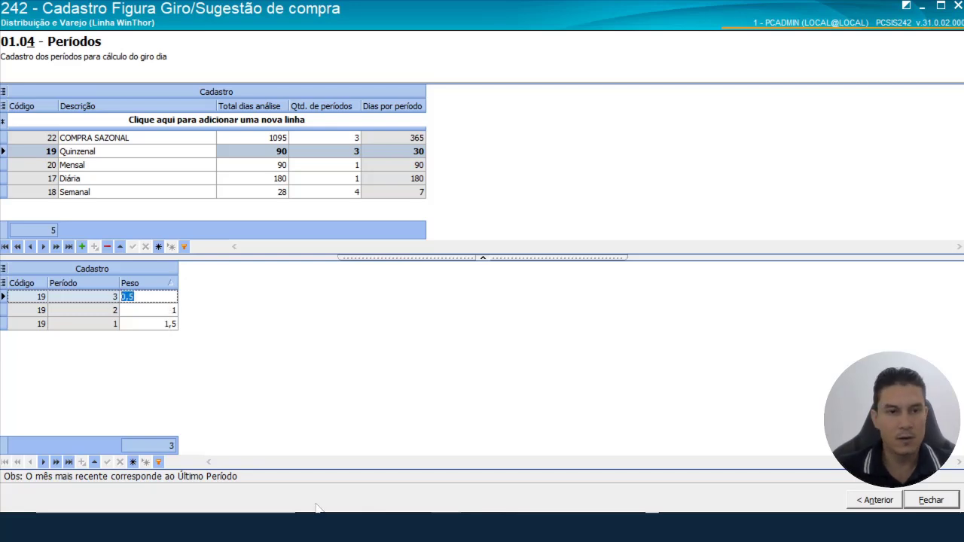
Step: Restore the Quinzenal weights to 1 for periods 1 and 3, and check the weights of all three periods
key(Escape)
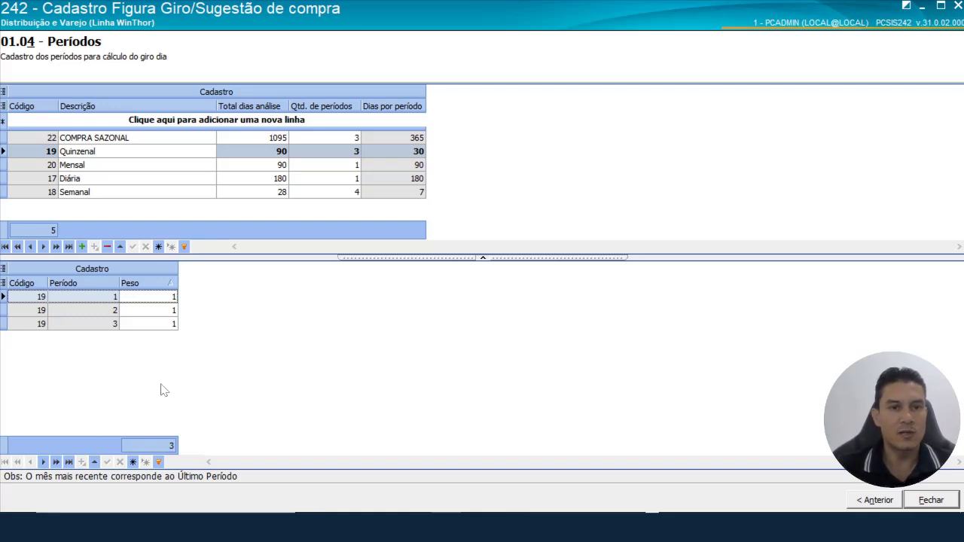
click(159, 310)
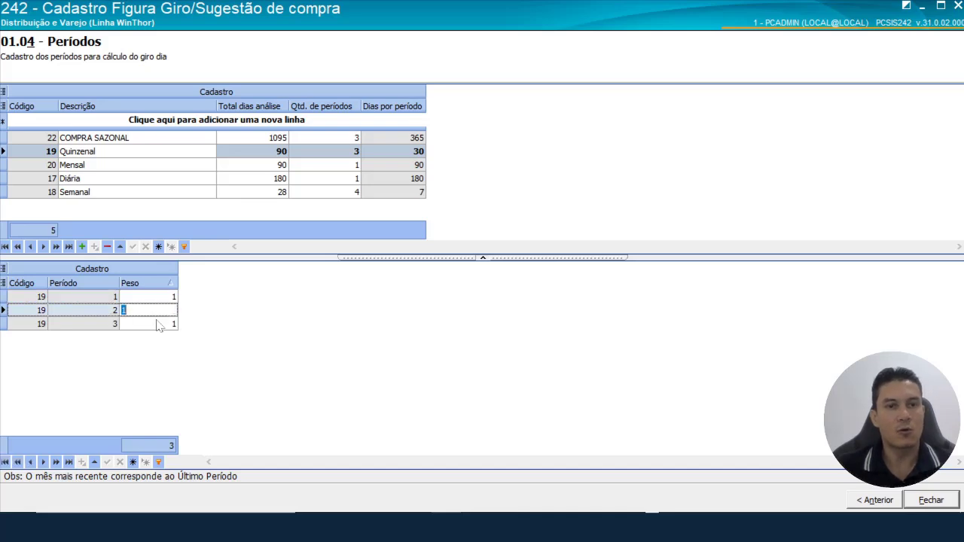
click(159, 324)
click(160, 311)
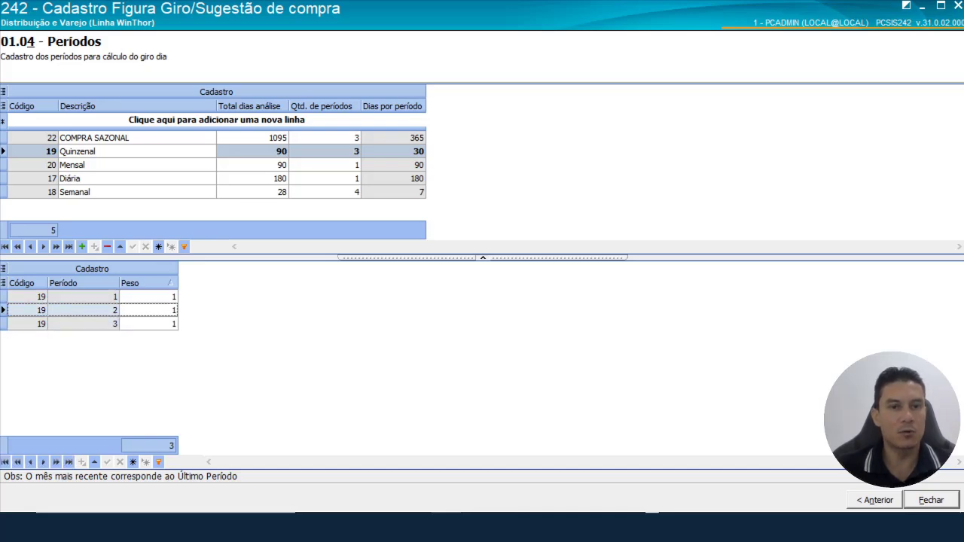
click(249, 337)
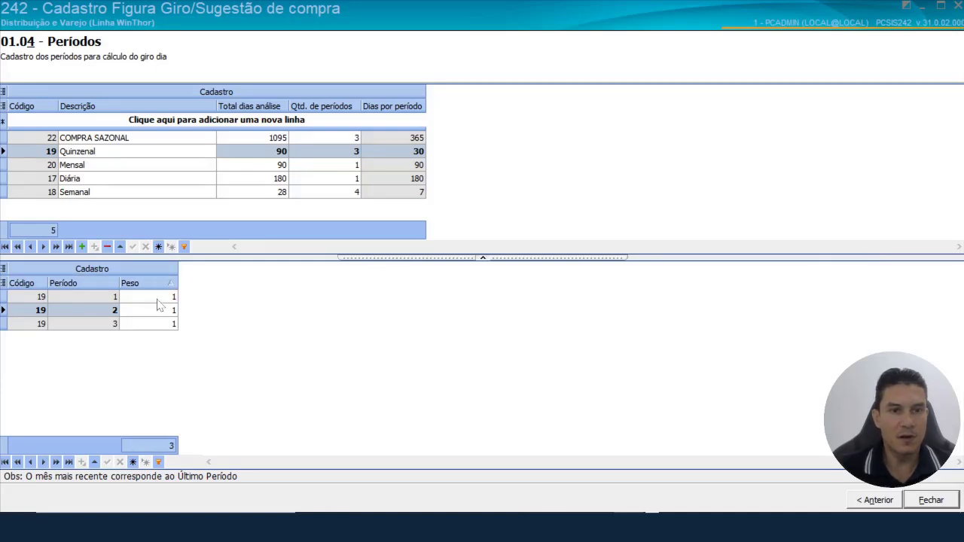
click(151, 324)
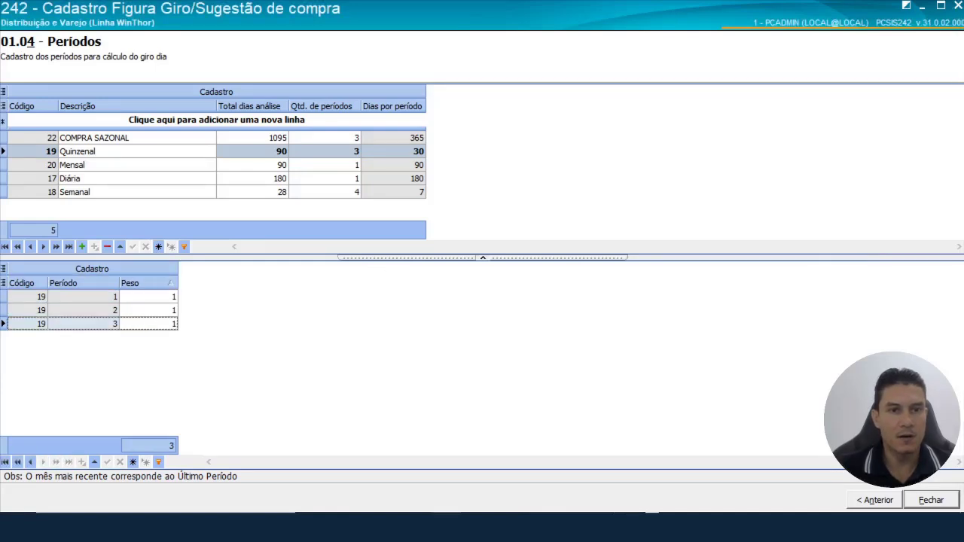
Step: Review the weights assigned to the periods of Mensal, Diária and Semanal
click(36, 165)
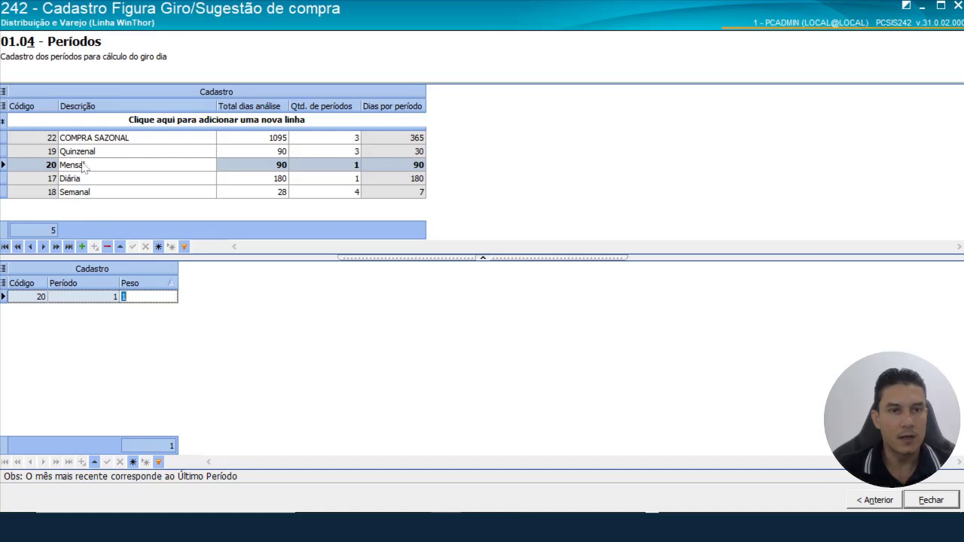
click(53, 181)
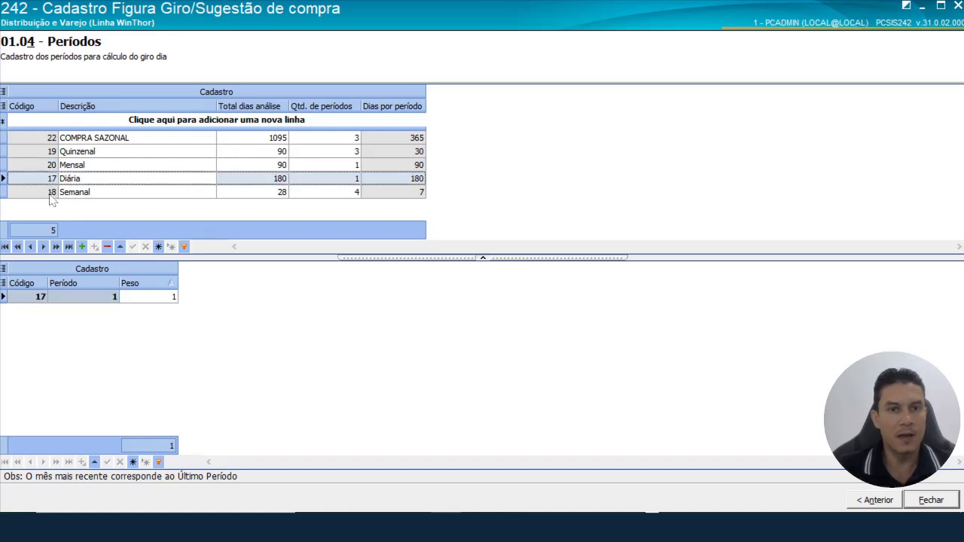
click(53, 194)
click(151, 298)
click(151, 324)
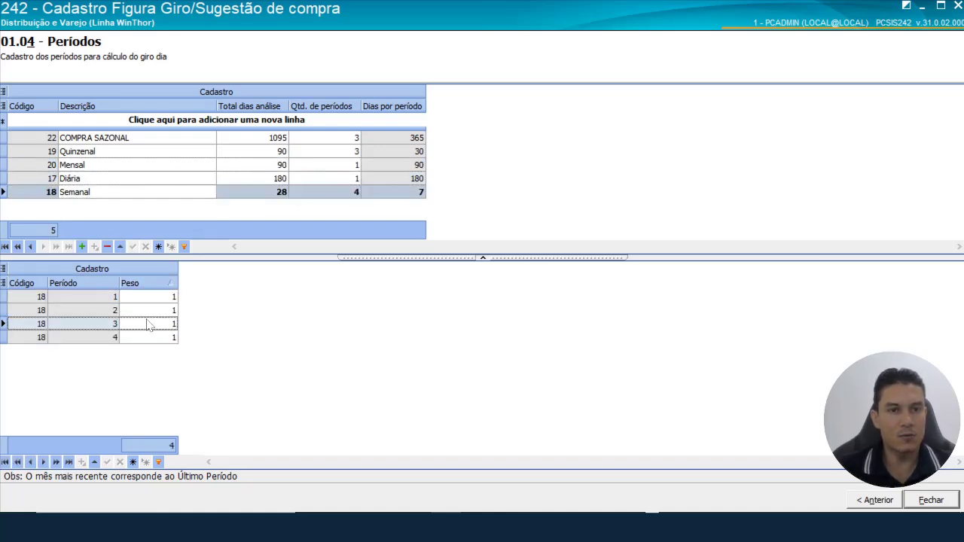
click(147, 337)
click(148, 312)
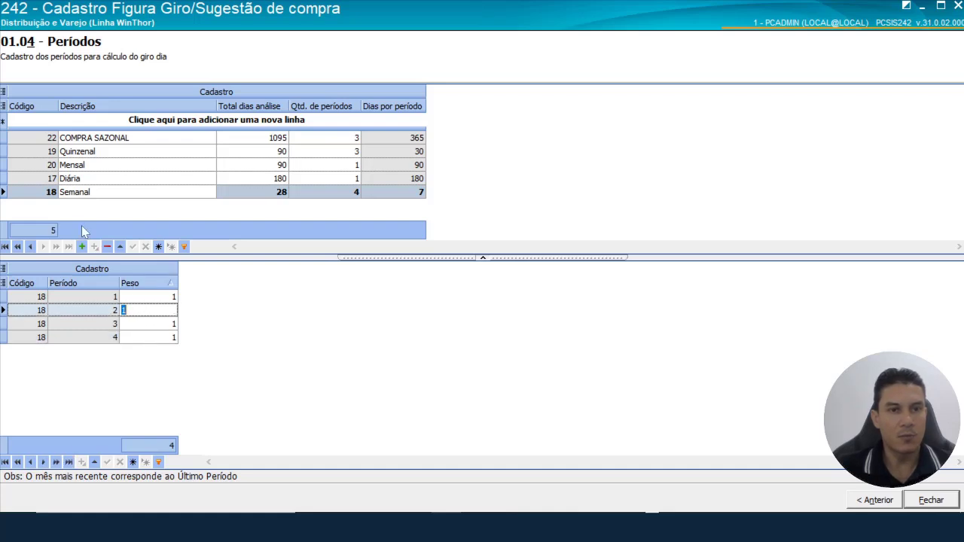
click(24, 194)
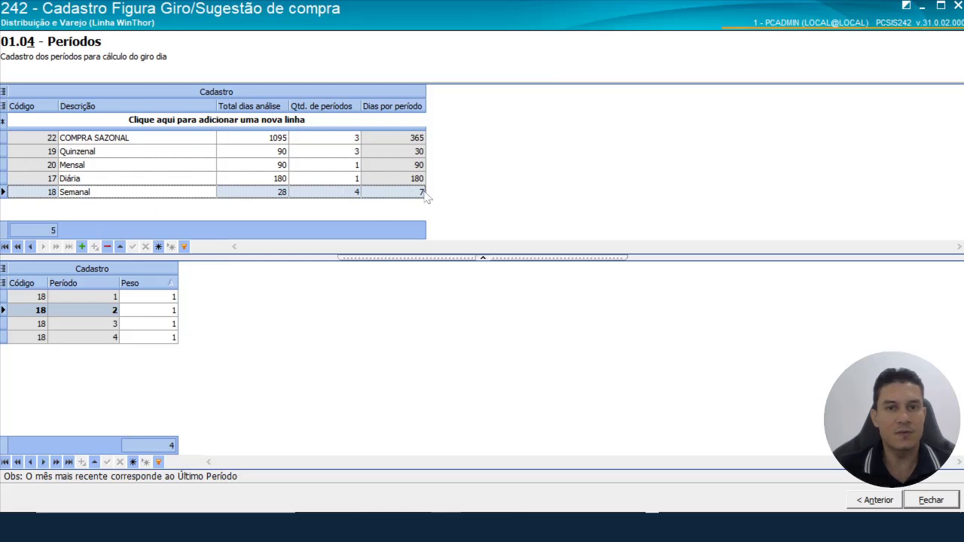
Step: Set the Semanal weights to 1,5 for period 3 and 1,8 for period 2
click(152, 298)
key(Down)
key(Down)
key(Down)
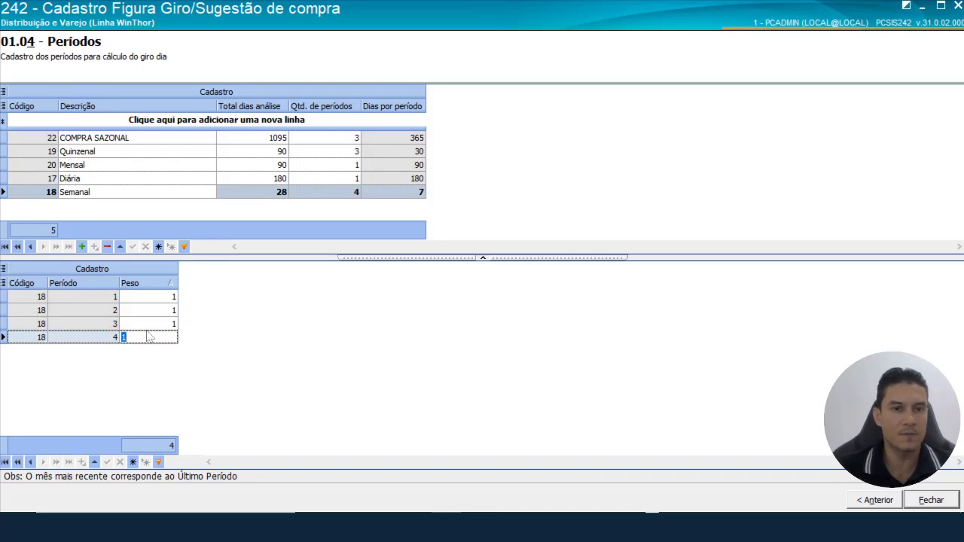
key(Up)
text(1,)
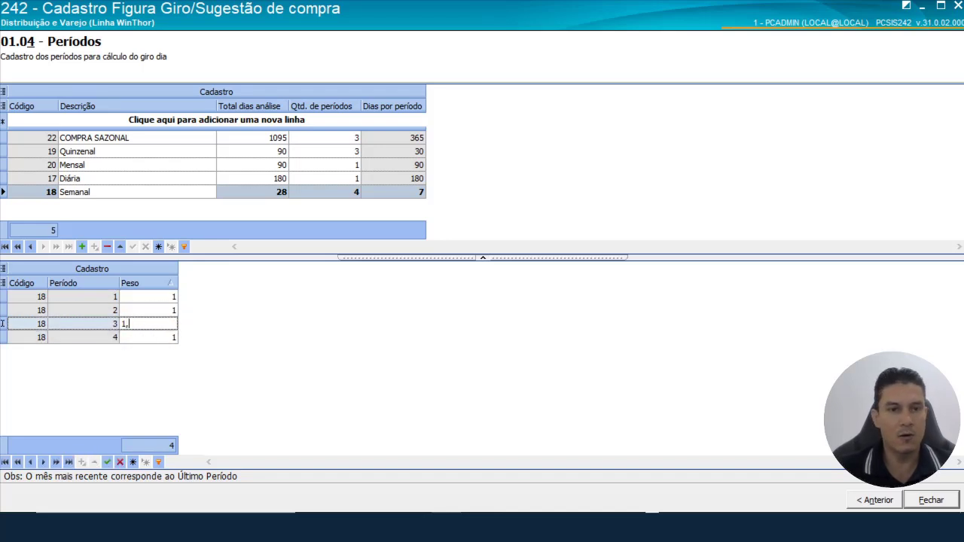
text(5)
click(151, 335)
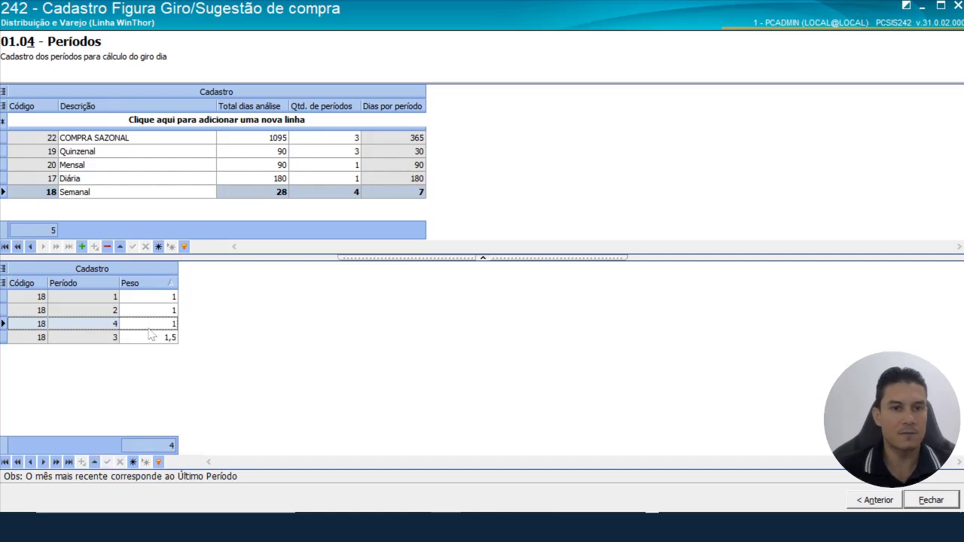
click(153, 311)
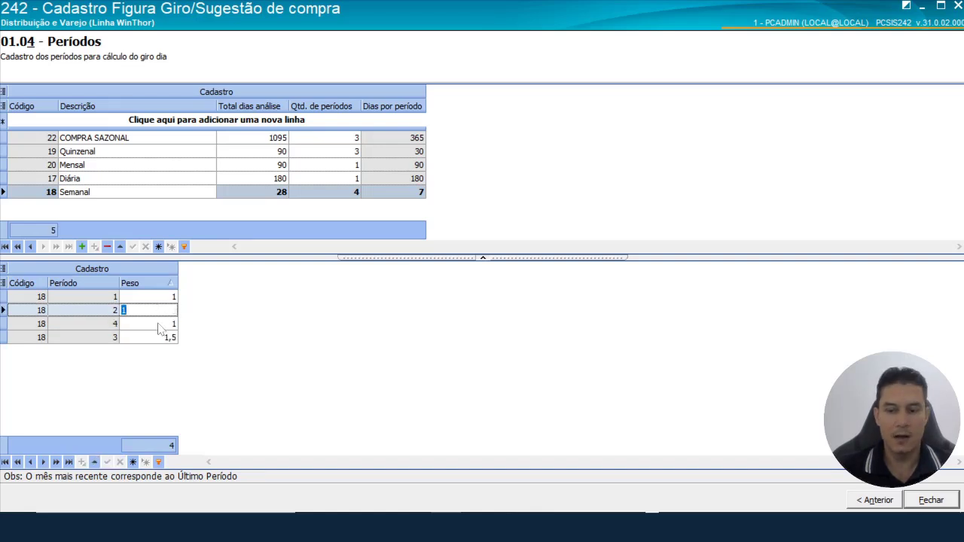
text(1,8)
click(160, 328)
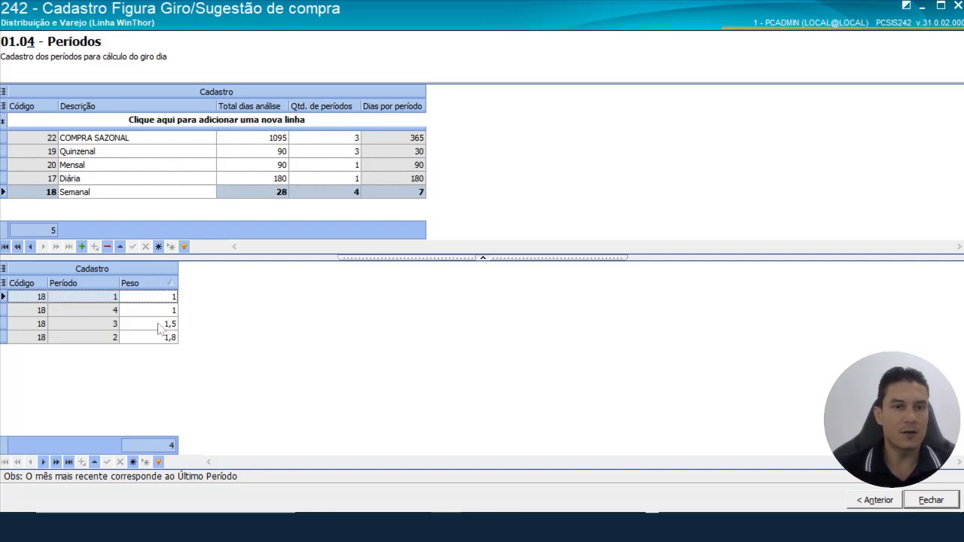
Step: Set the Semanal weights of periods 3 and 2 back to 1
click(159, 325)
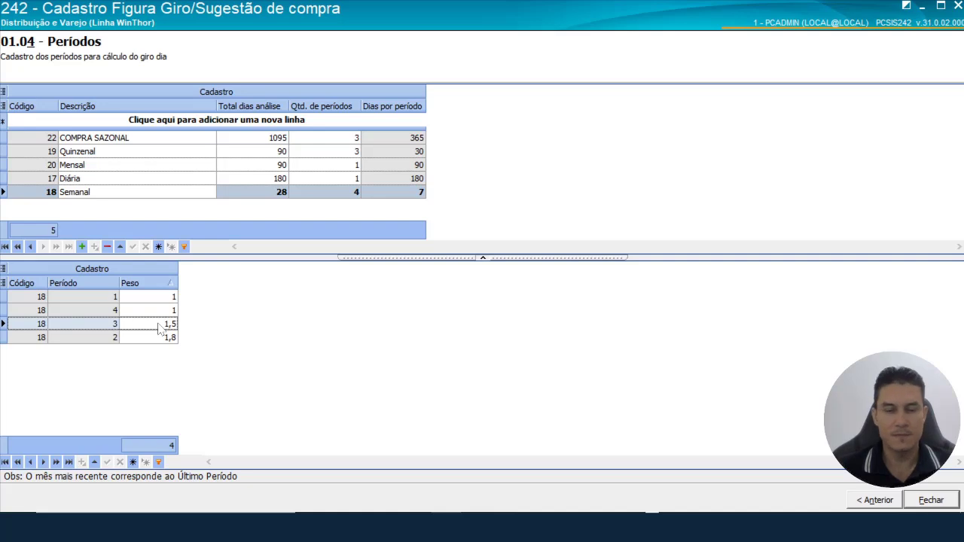
text(1)
key(Down)
key(Down)
text(1)
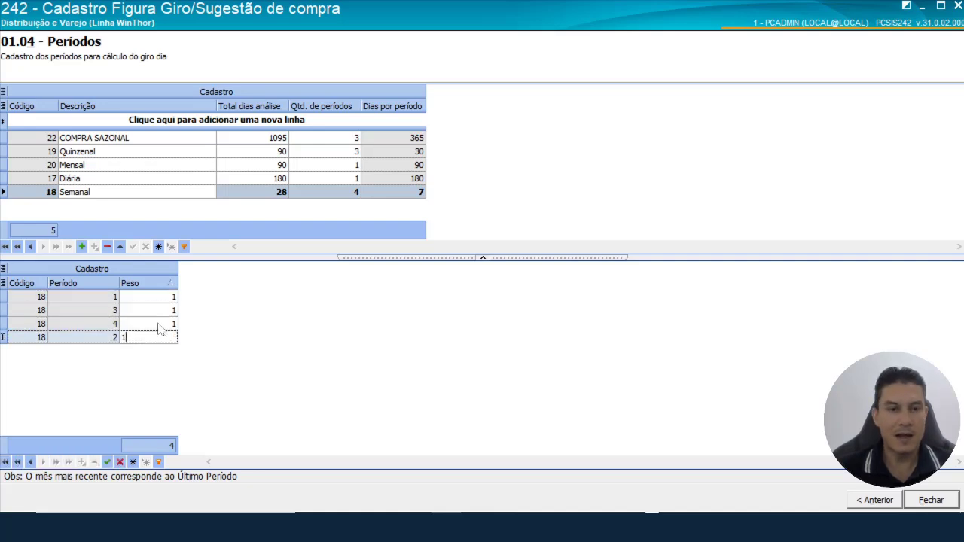
key(Return)
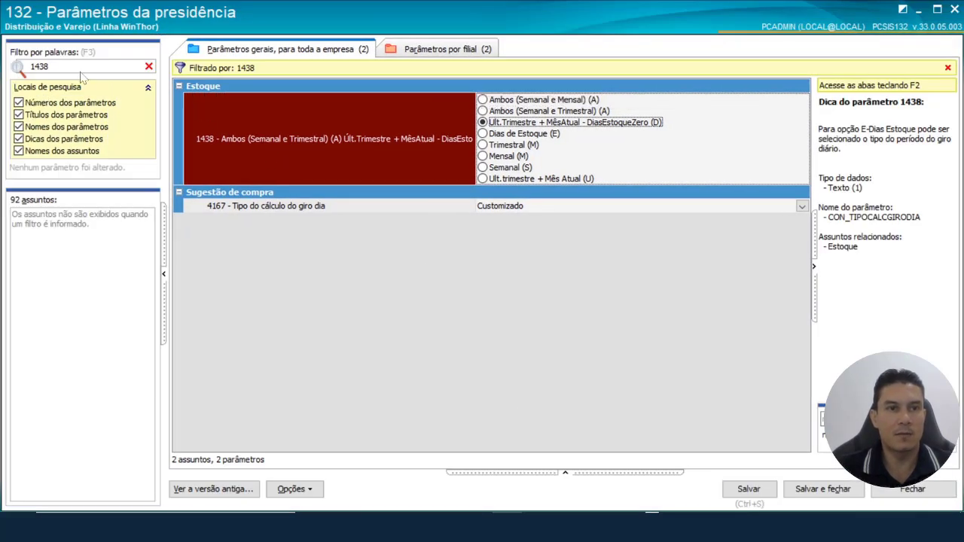
Step: Examine parameter 1438 and its calculation options in routine 132, and minimize that routine to return to routine 242
double_click(41, 69)
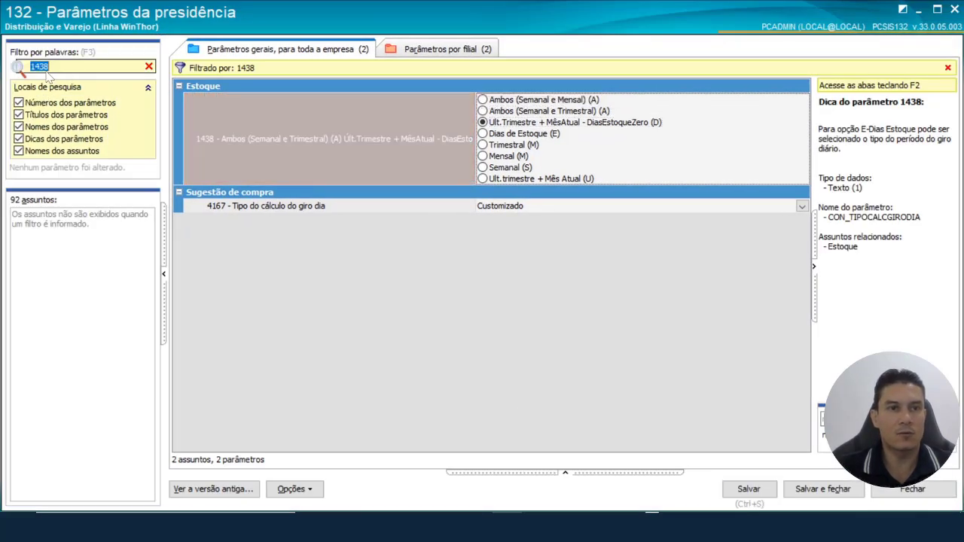
click(353, 140)
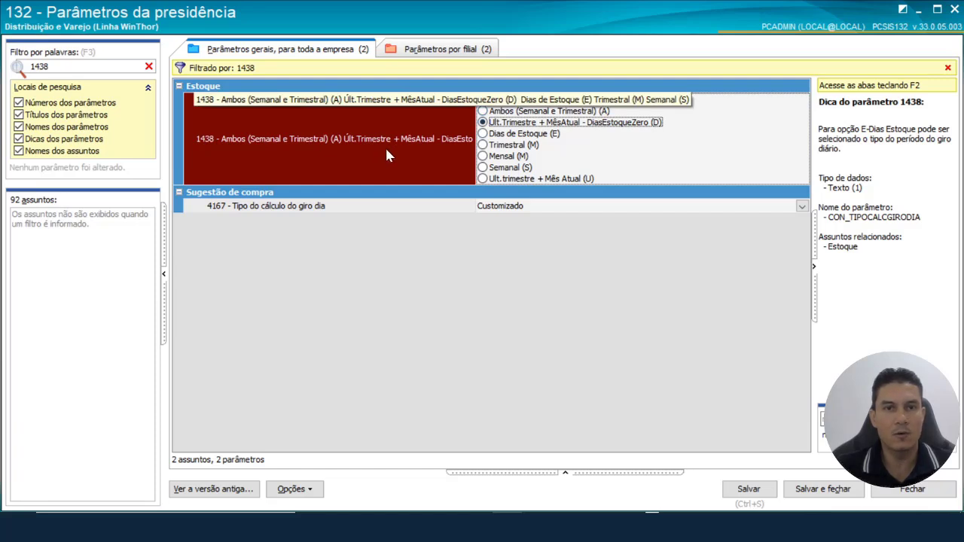
click(919, 10)
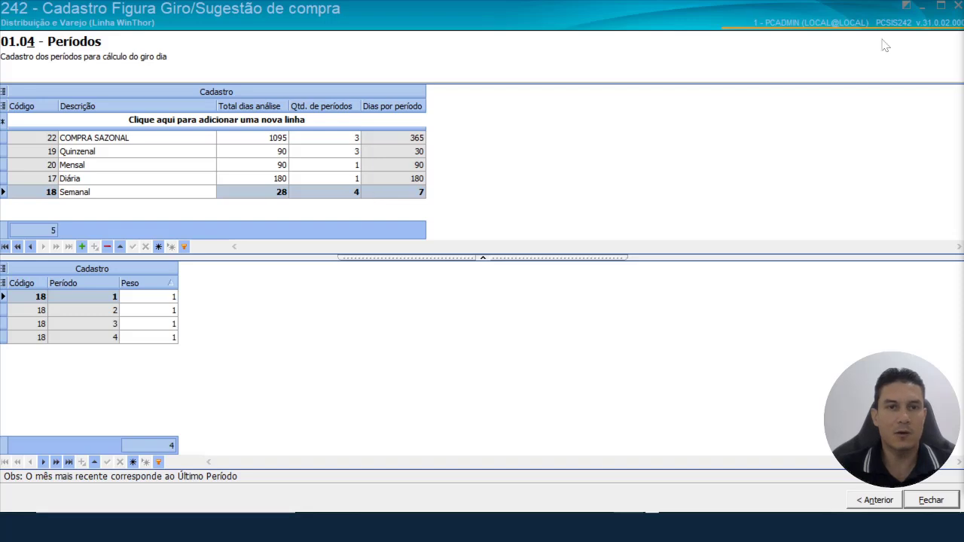
Step: Review the total analysis days of Quinzenal, Mensal, Diária and Semanal, and return to routine 242's main options
click(260, 156)
click(251, 169)
click(255, 179)
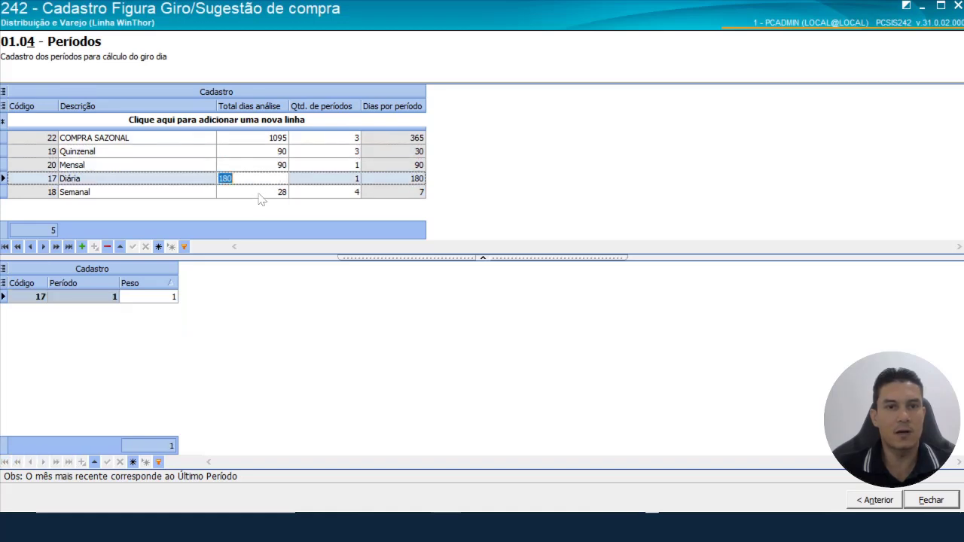
click(260, 195)
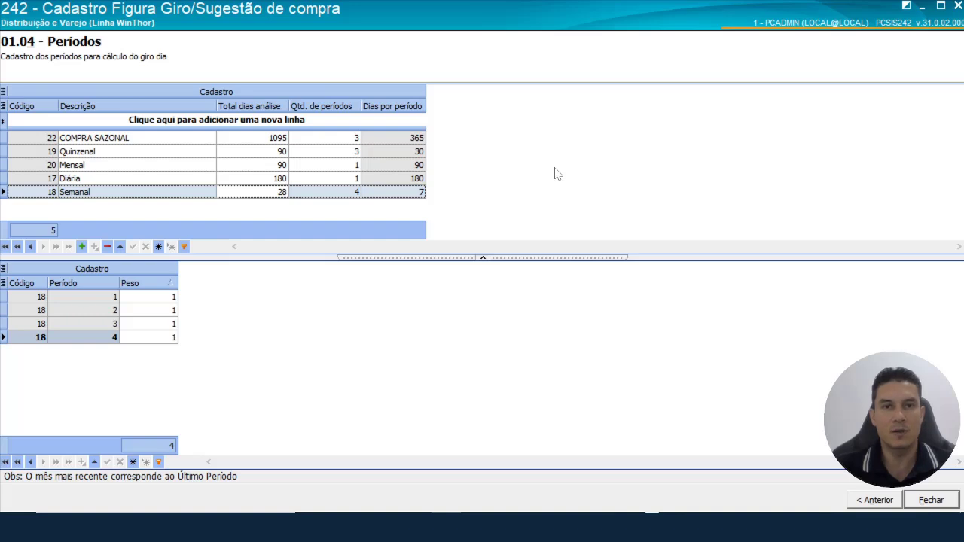
click(874, 500)
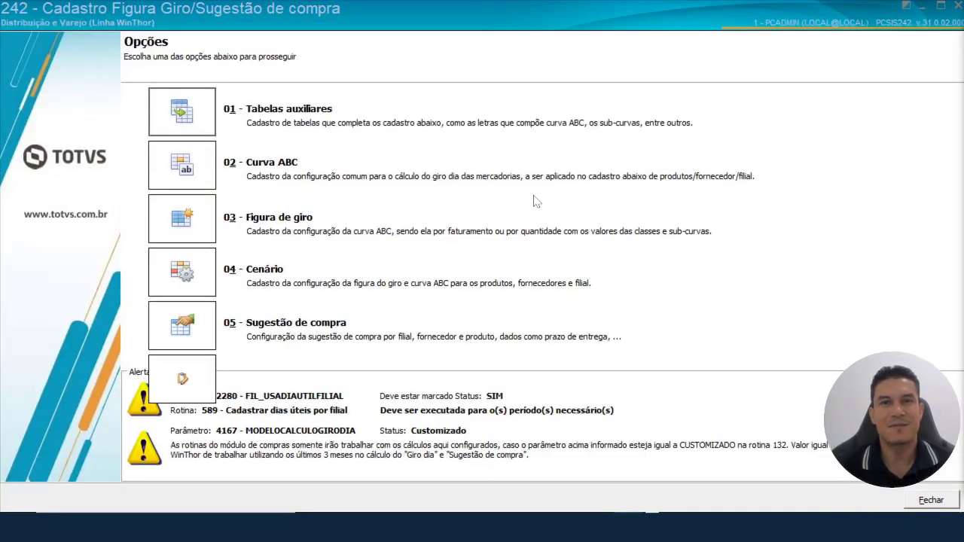